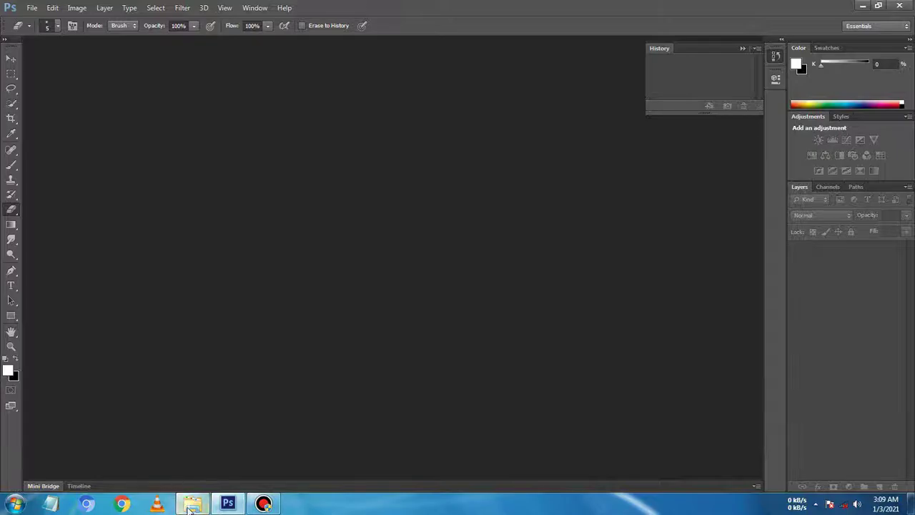
Step: Open the glencoe mountain valley photo from Downloads as a new Photoshop document
click(193, 503)
click(514, 269)
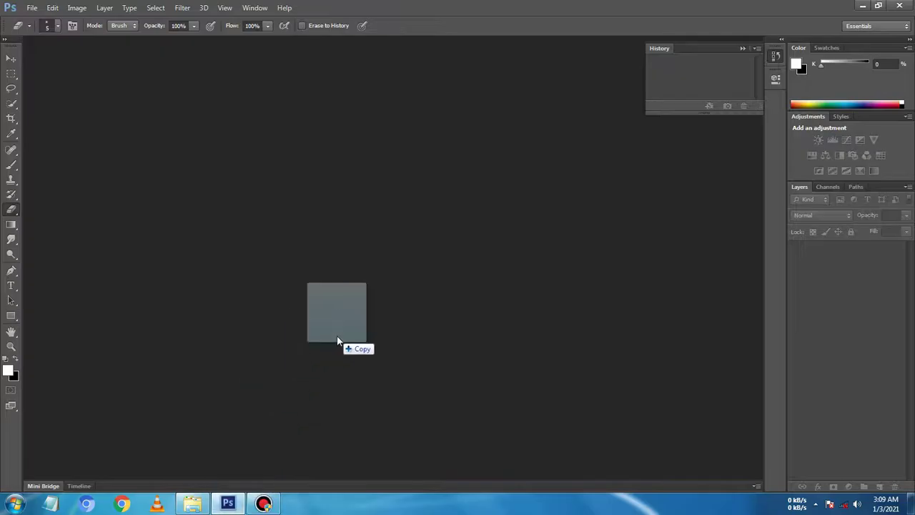
drag(271, 443, 338, 341)
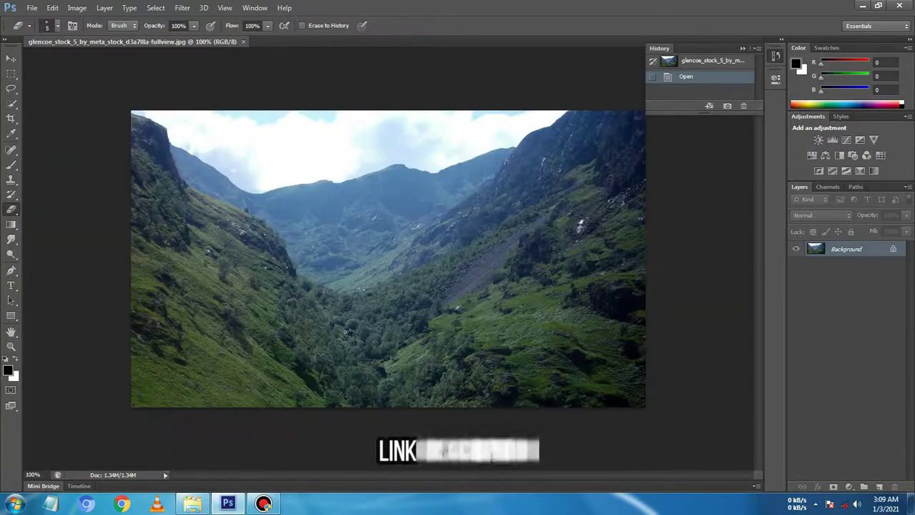
click(743, 48)
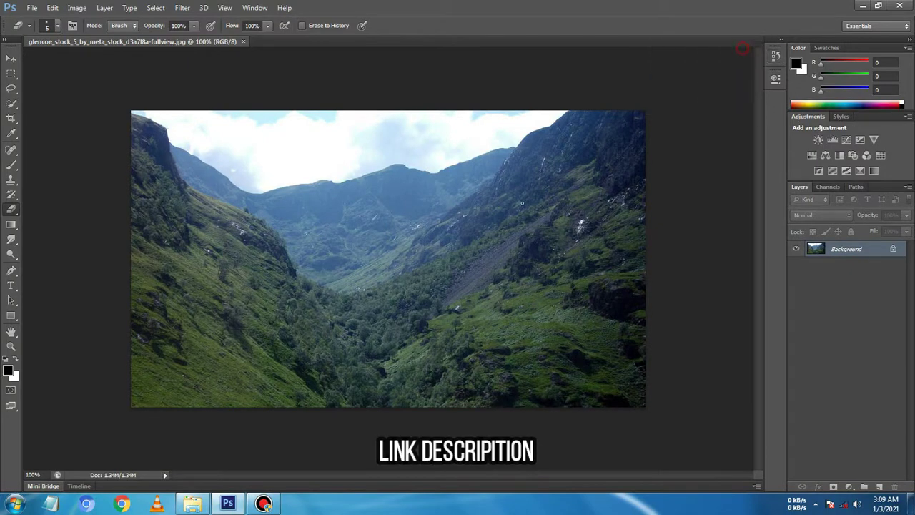
click(849, 486)
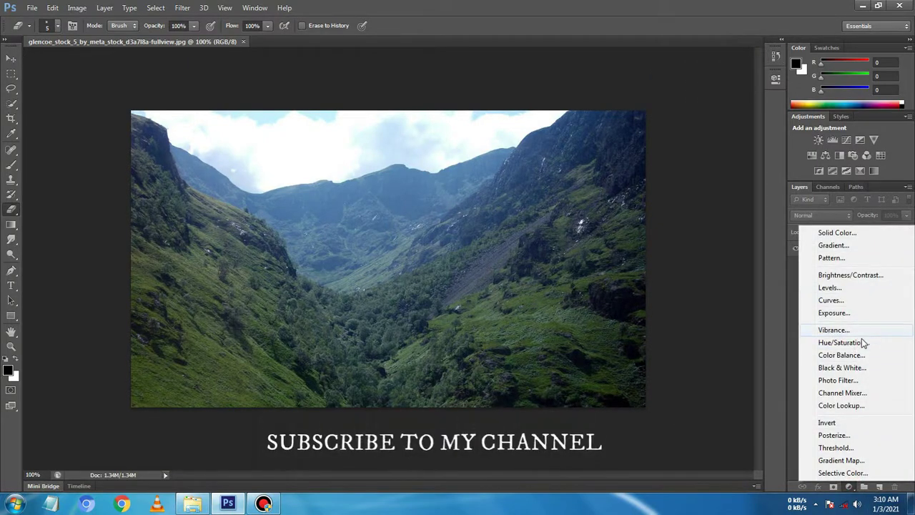
Step: Add a Hue/Saturation adjustment layer with Lightness lowered to -52
click(860, 341)
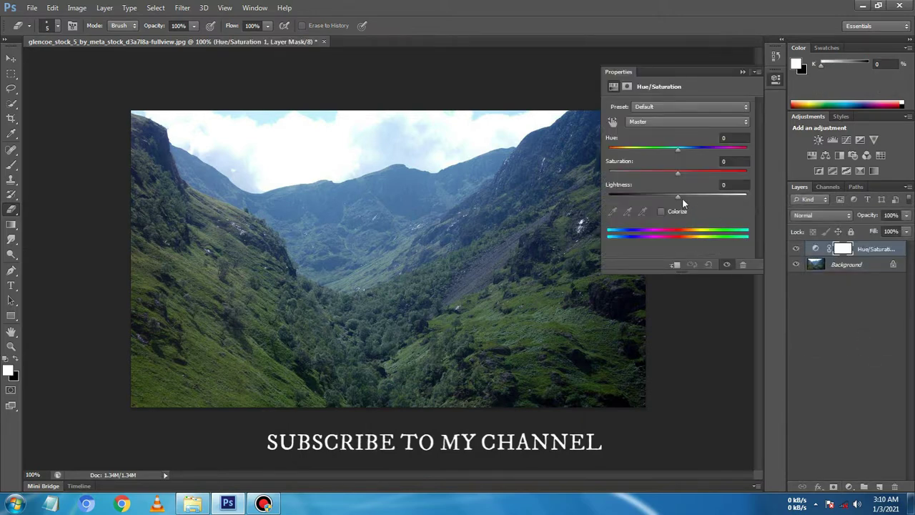
drag(672, 201, 644, 199)
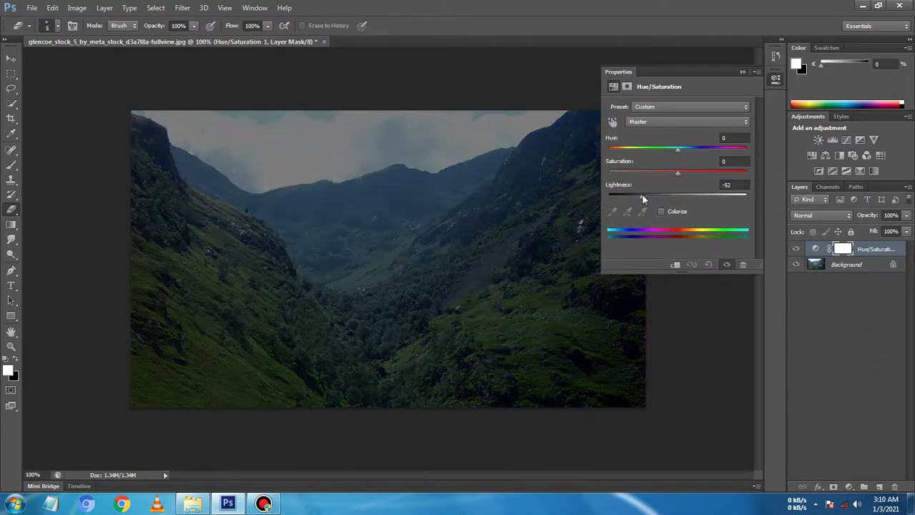
click(742, 72)
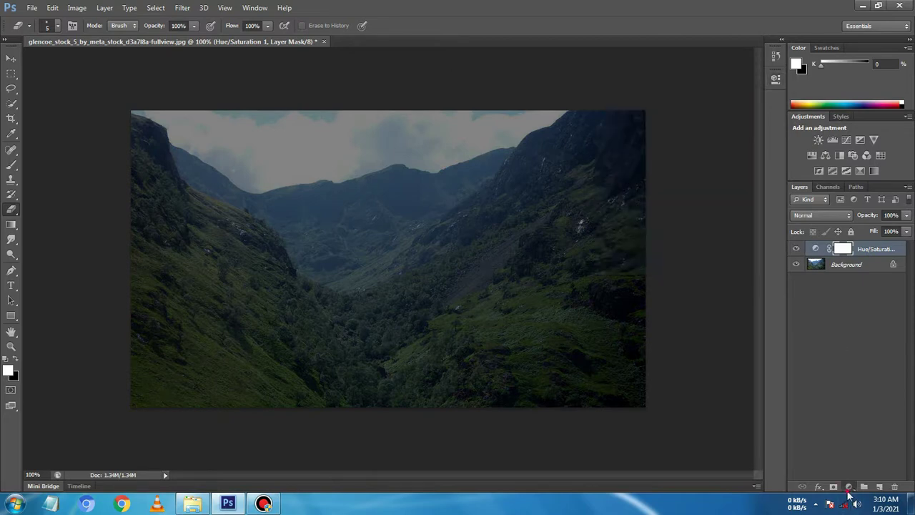
Step: Add a Brightness/Contrast adjustment layer with Brightness -129 and Contrast -50
click(848, 487)
click(850, 285)
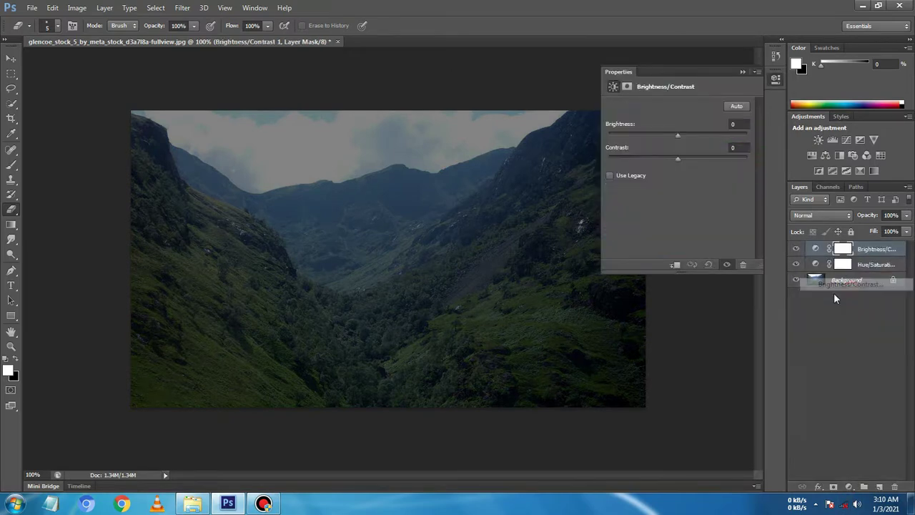
drag(678, 134, 661, 134)
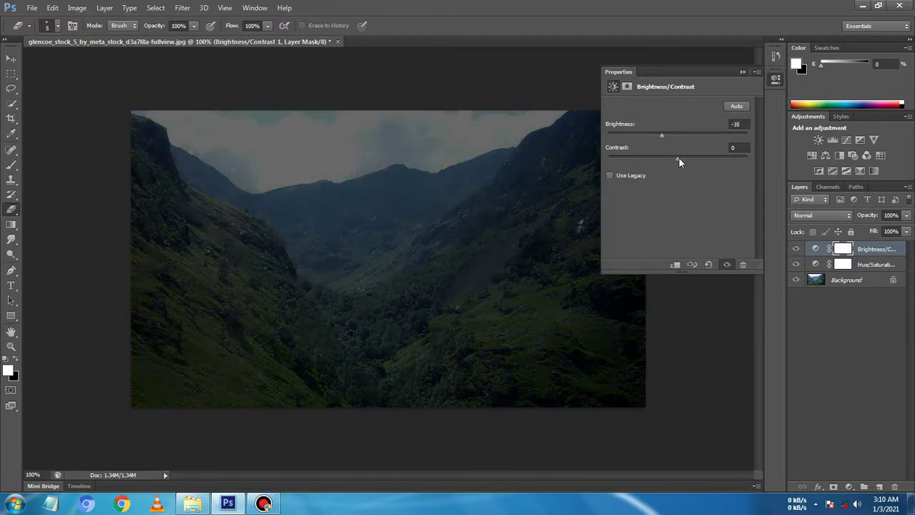
drag(678, 158, 649, 159)
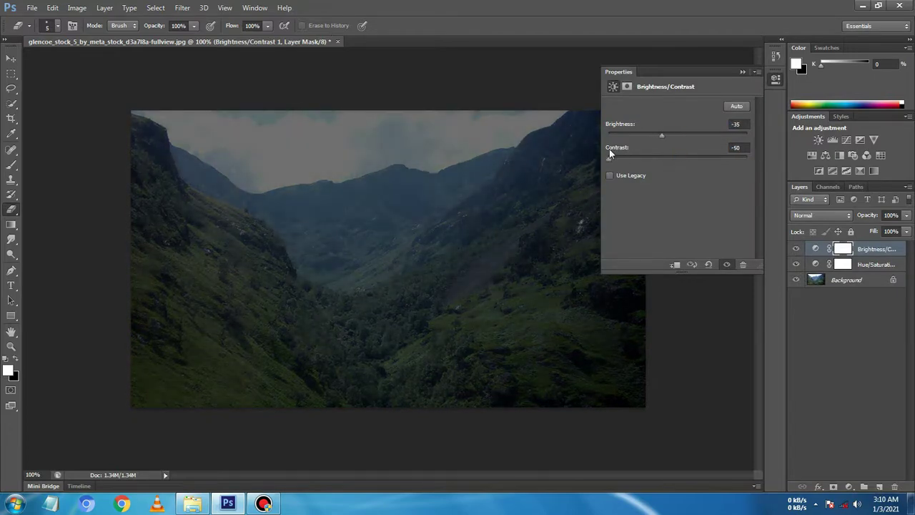
drag(661, 135, 629, 132)
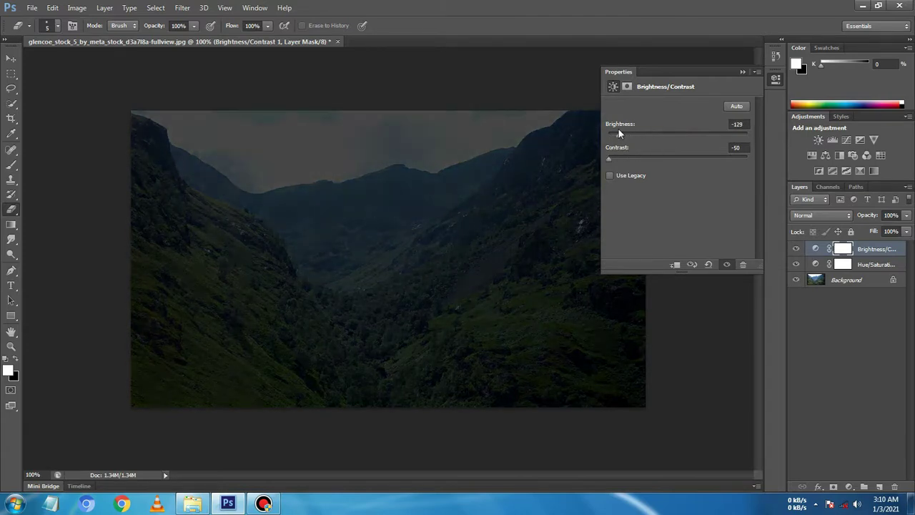
click(741, 71)
Step: Drag the stormy sky_40 cloud image from Downloads into the valley document
click(187, 505)
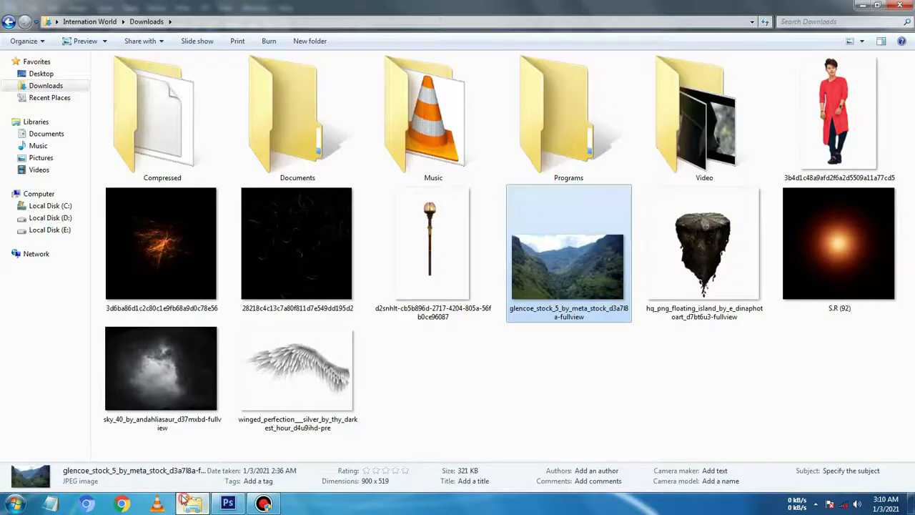
drag(172, 368, 202, 509)
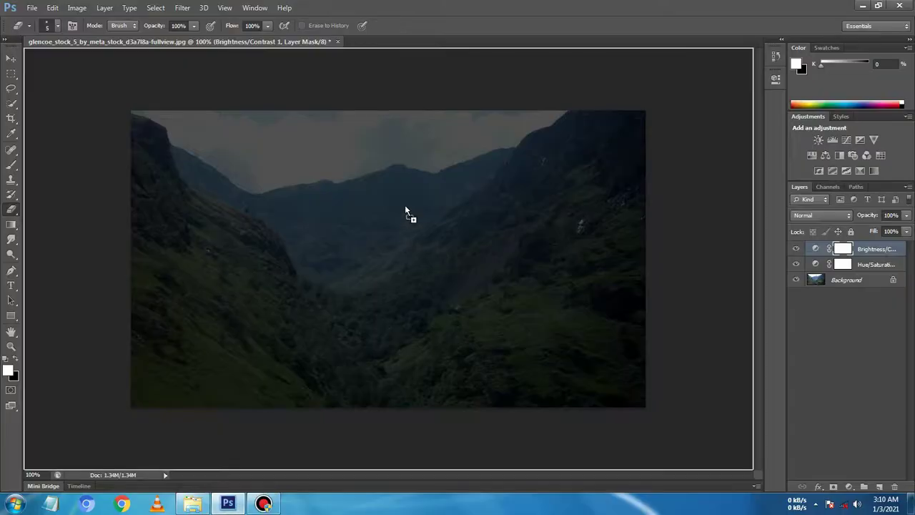
mouse_move(201, 509)
mouse_down()
mouse_move(427, 227)
mouse_move(330, 176)
mouse_up()
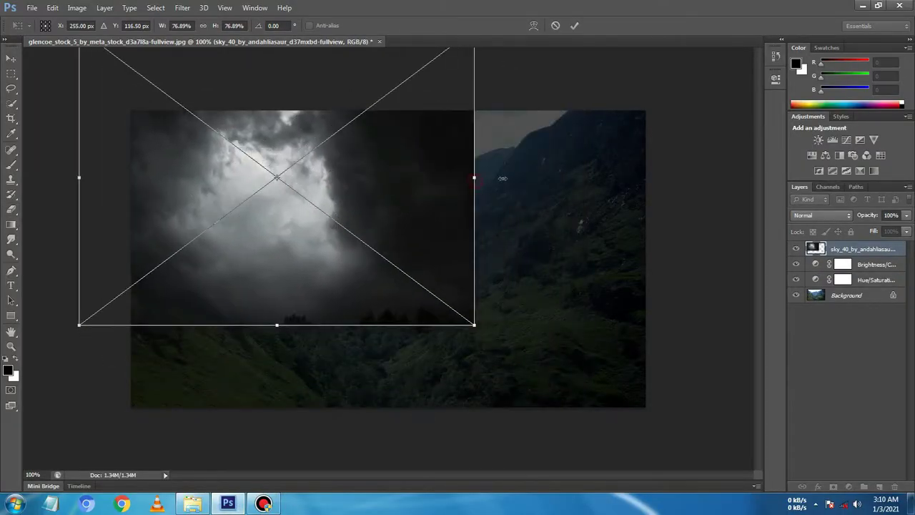
Step: Stretch the cloud layer to full canvas width and move it to the top
drag(502, 178, 705, 178)
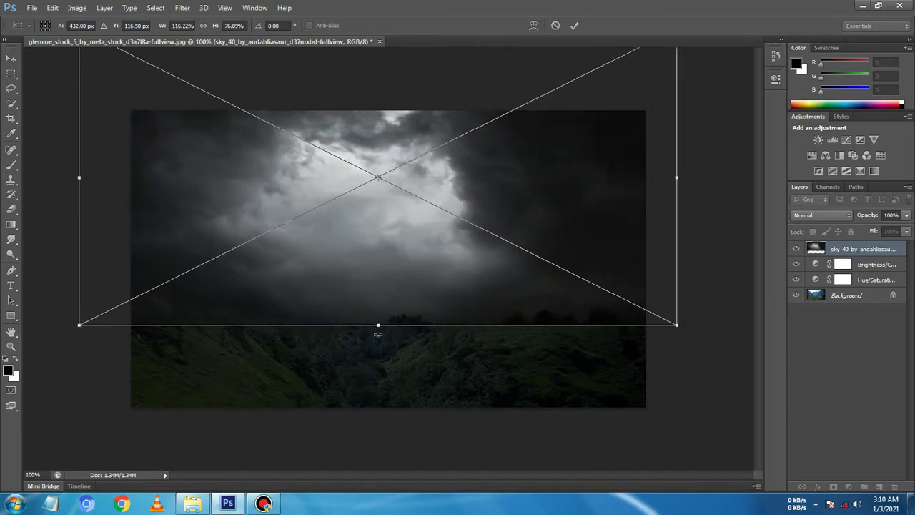
drag(379, 325, 380, 327)
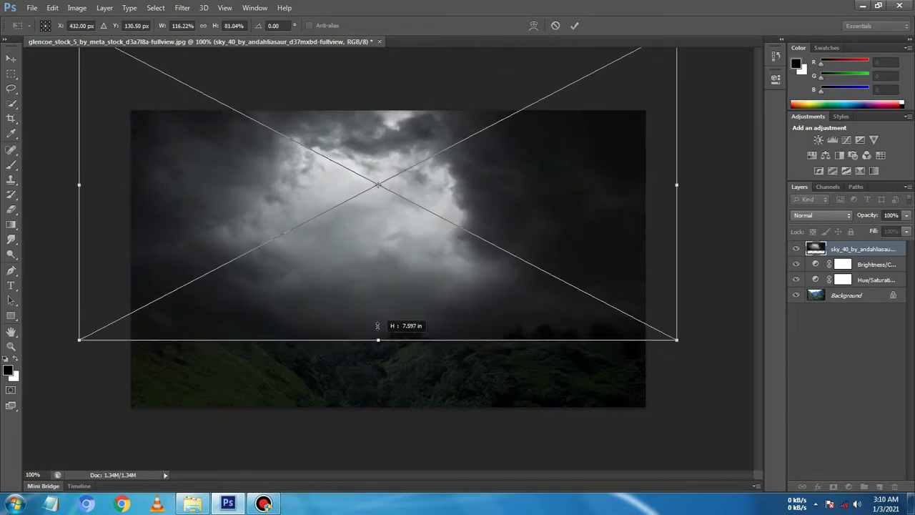
mouse_move(381, 268)
mouse_down()
mouse_move(397, 167)
mouse_move(399, 188)
mouse_up()
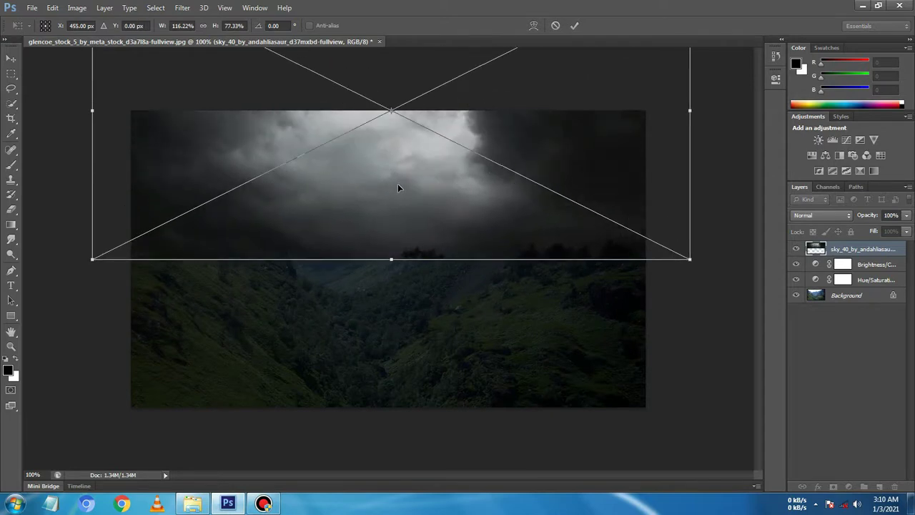
click(573, 26)
key(e)
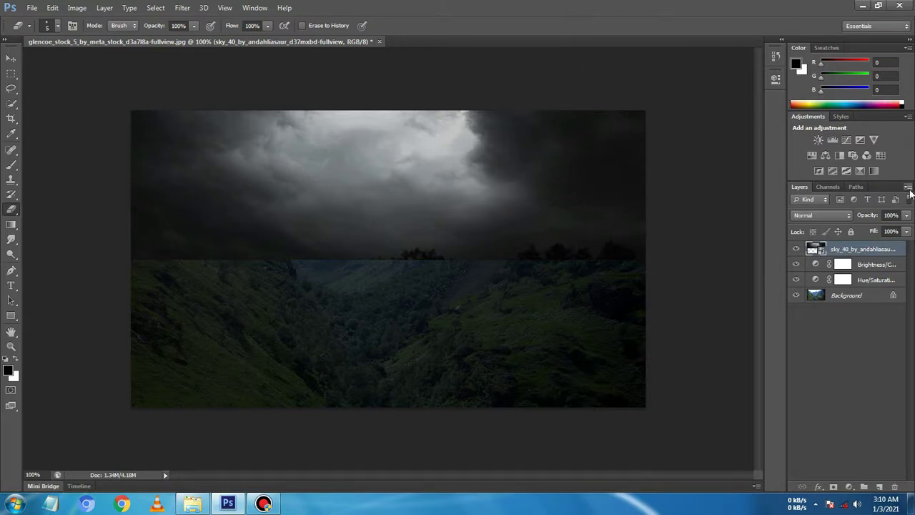
Step: Lower the cloud layer to 84% opacity and set up a soft round 133 px Eraser
click(906, 216)
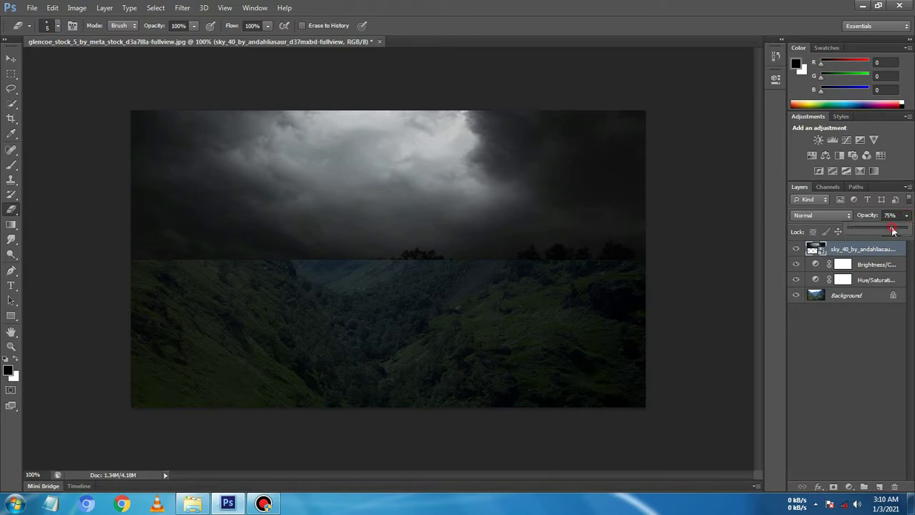
drag(893, 230, 895, 230)
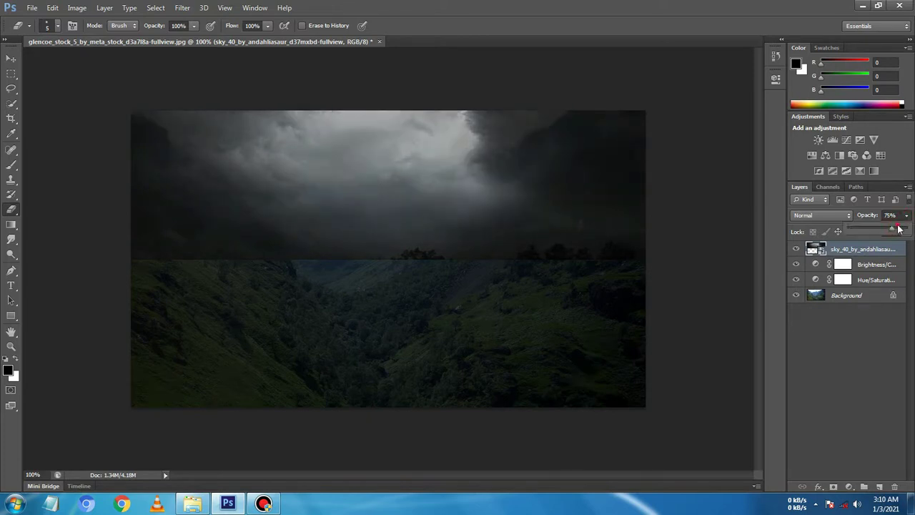
right_click(16, 207)
click(60, 209)
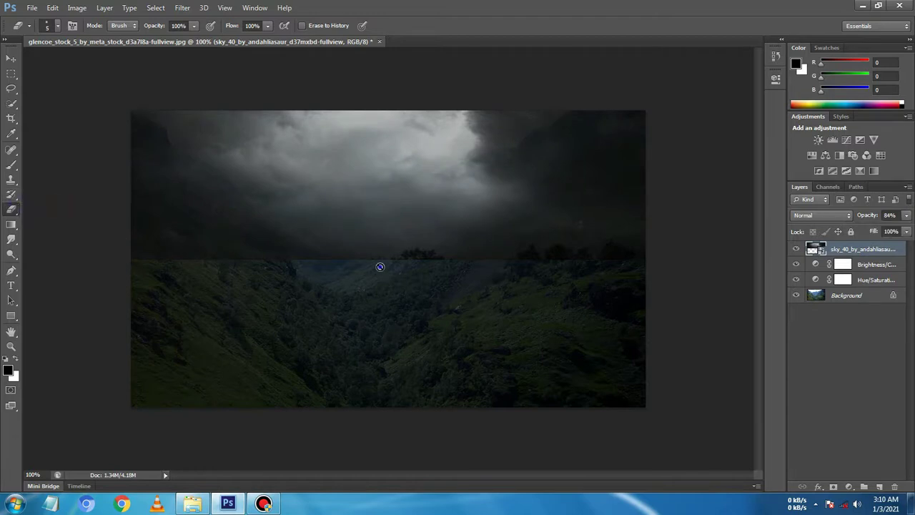
right_click(380, 265)
click(402, 346)
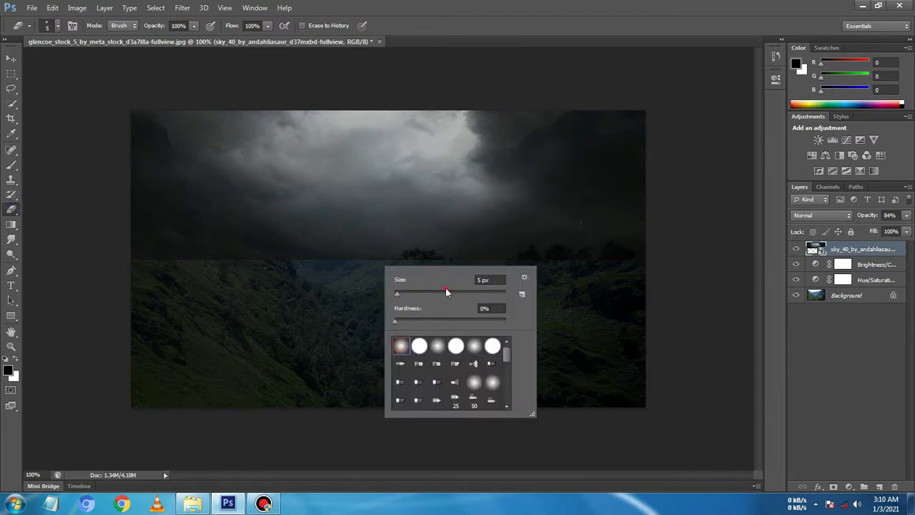
click(459, 292)
Step: Rasterize the cloud layer, erase its hard horizon edge, and nudge it slightly lower
click(599, 278)
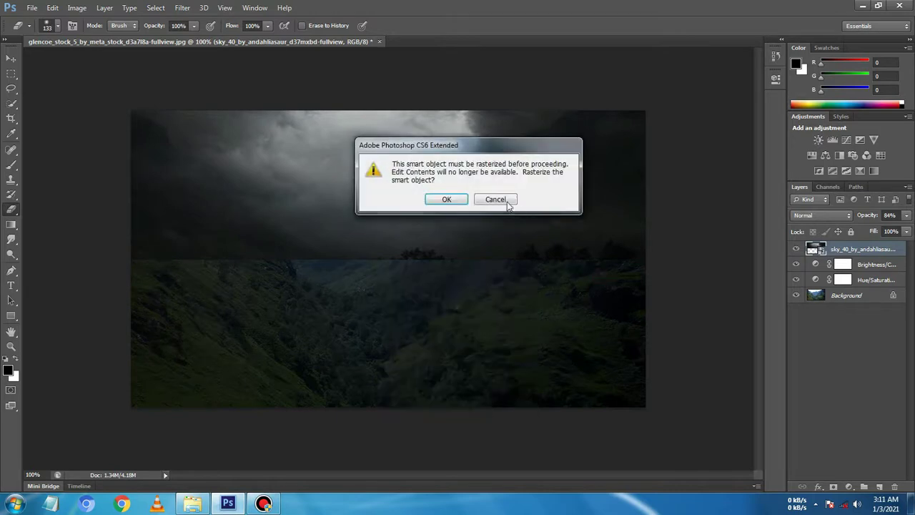
click(446, 200)
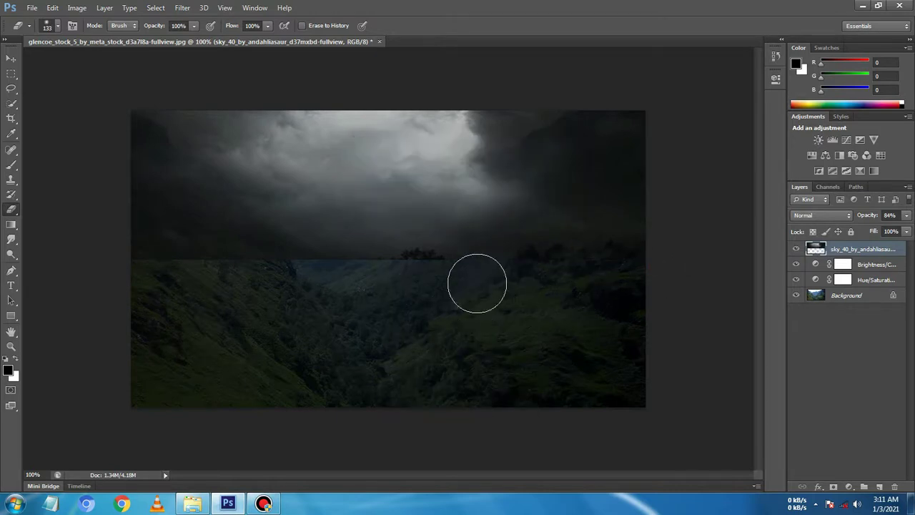
mouse_move(477, 283)
mouse_down()
mouse_move(348, 288)
mouse_move(339, 267)
mouse_move(276, 280)
mouse_move(290, 275)
mouse_move(172, 267)
mouse_move(129, 279)
mouse_up()
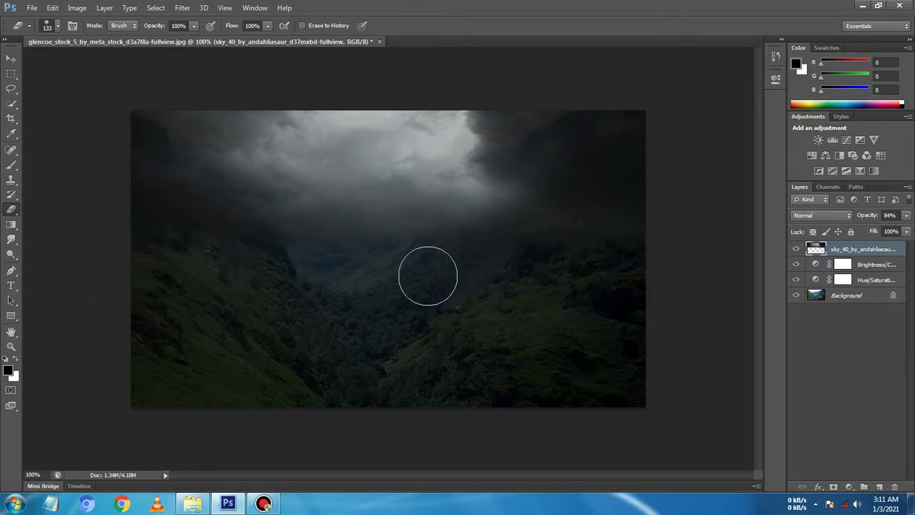
key(ctrl+t)
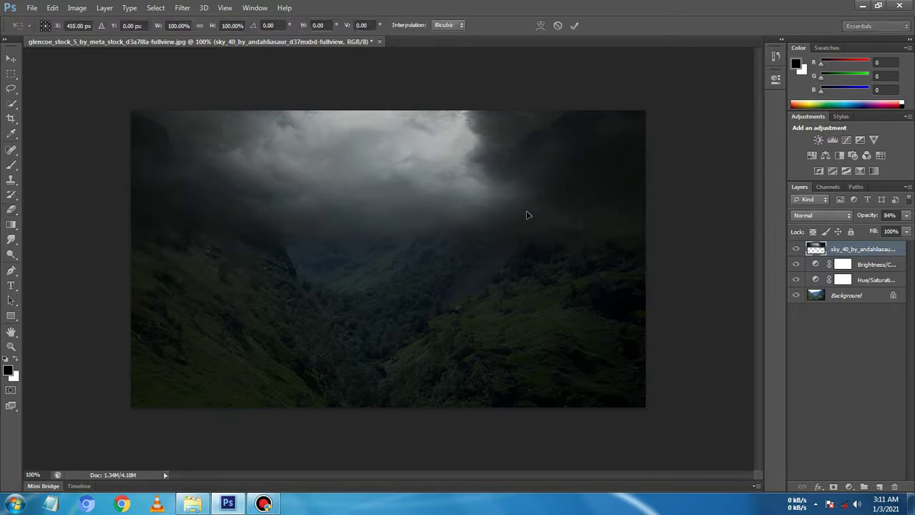
drag(498, 212, 499, 231)
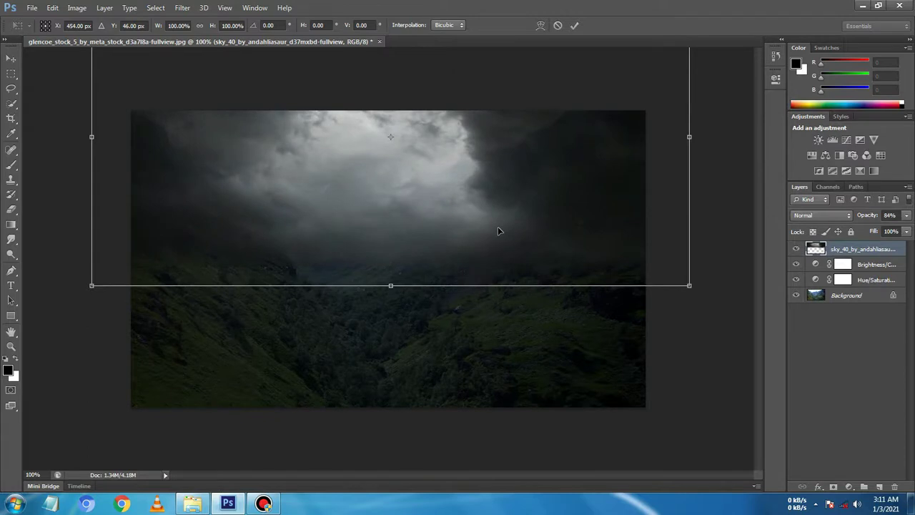
click(574, 26)
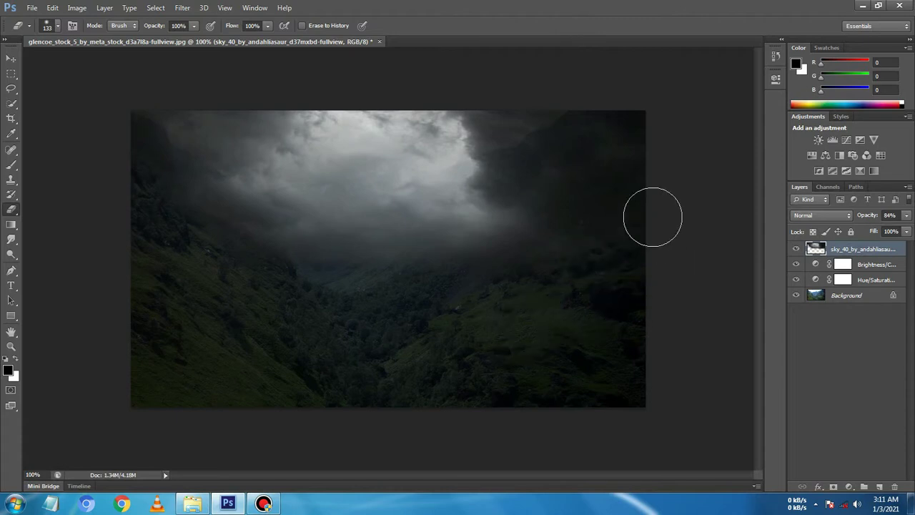
click(226, 504)
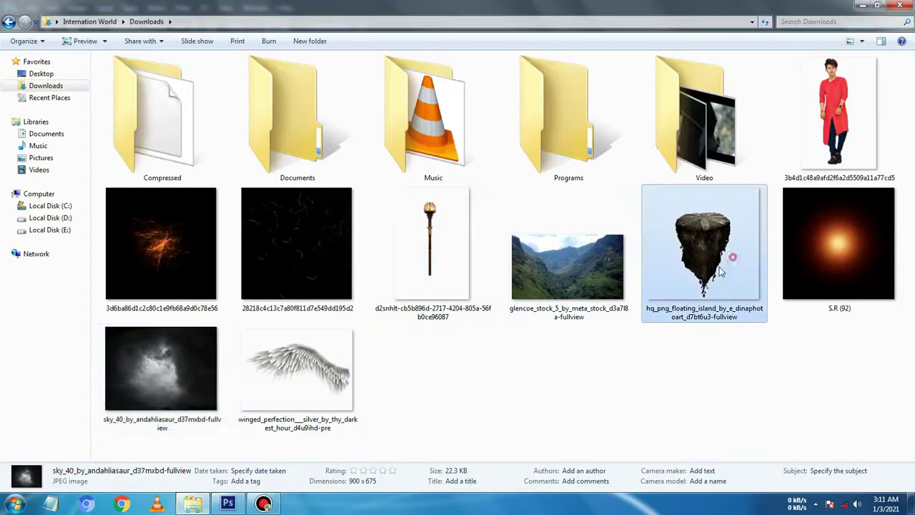
Step: Place the floating island image, scaled and positioned at the centre of the valley
mouse_move(721, 272)
mouse_down()
mouse_move(261, 470)
mouse_move(394, 289)
mouse_up()
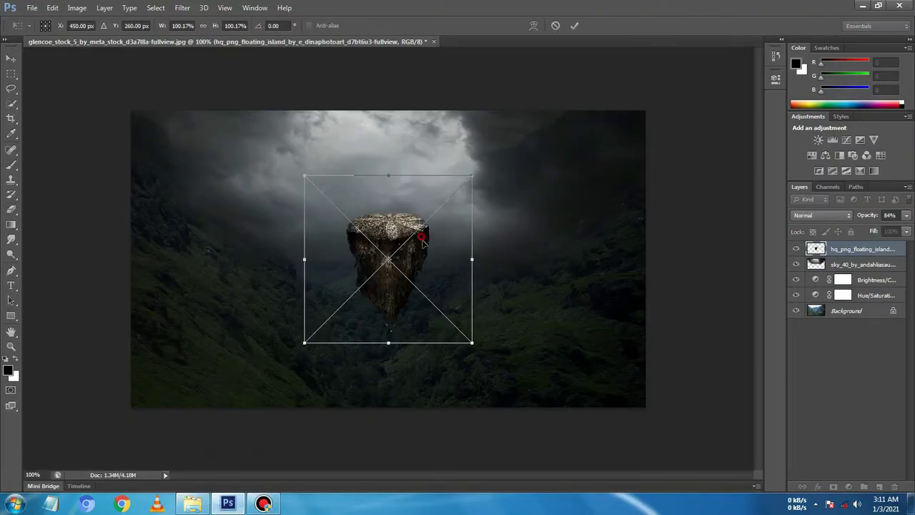
drag(423, 243, 418, 284)
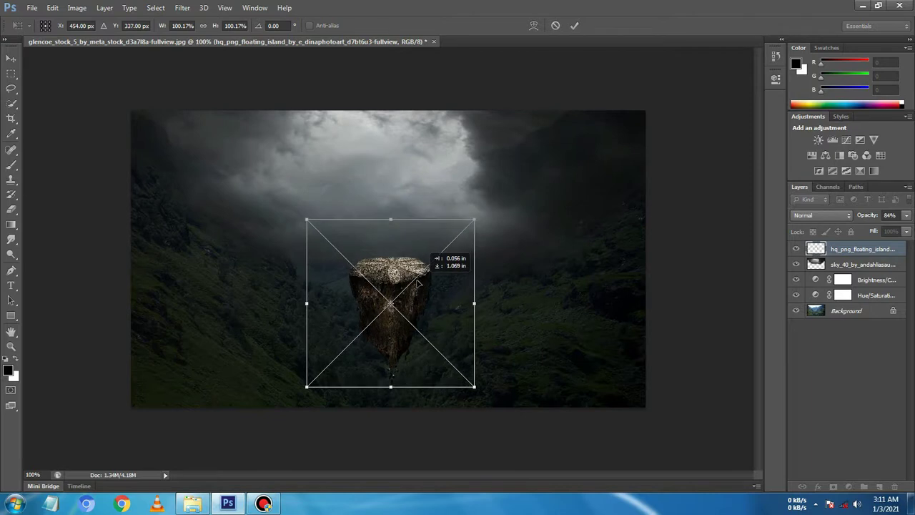
mouse_move(294, 210)
mouse_down()
mouse_move(268, 161)
mouse_move(270, 174)
mouse_up()
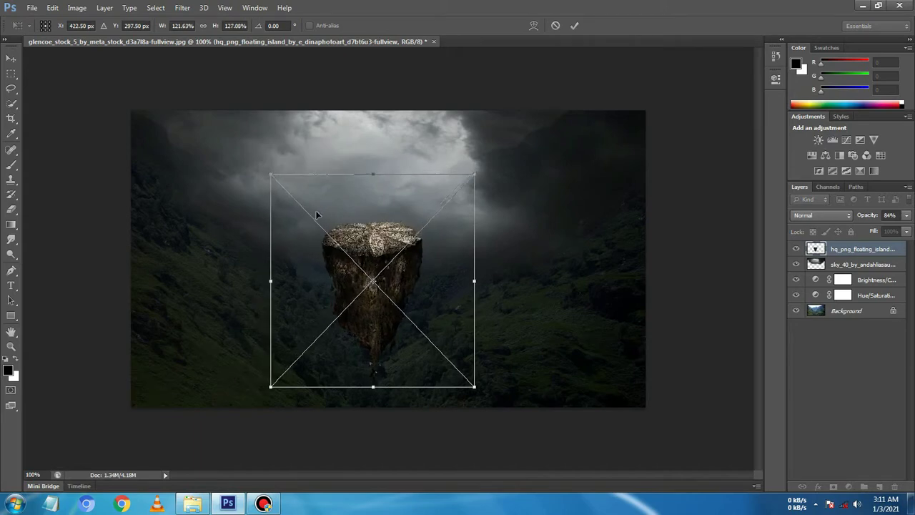
drag(361, 217, 363, 238)
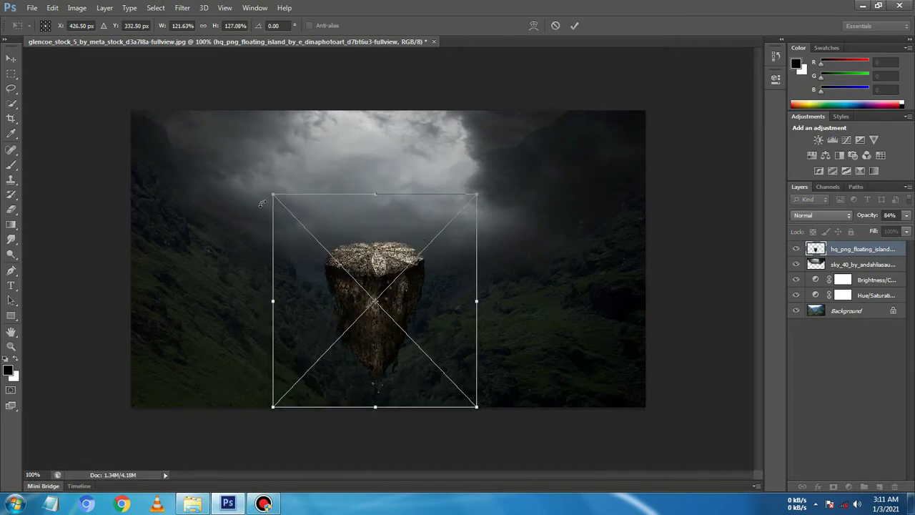
drag(269, 194, 286, 213)
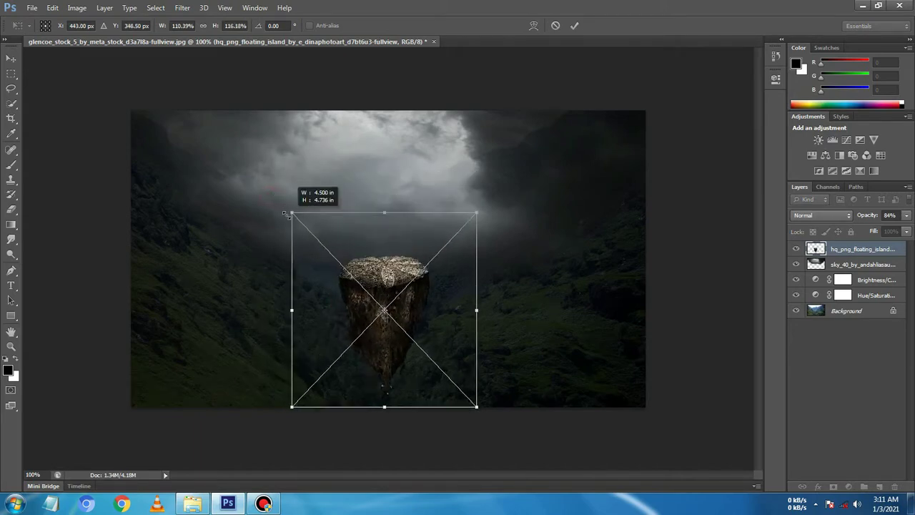
click(574, 26)
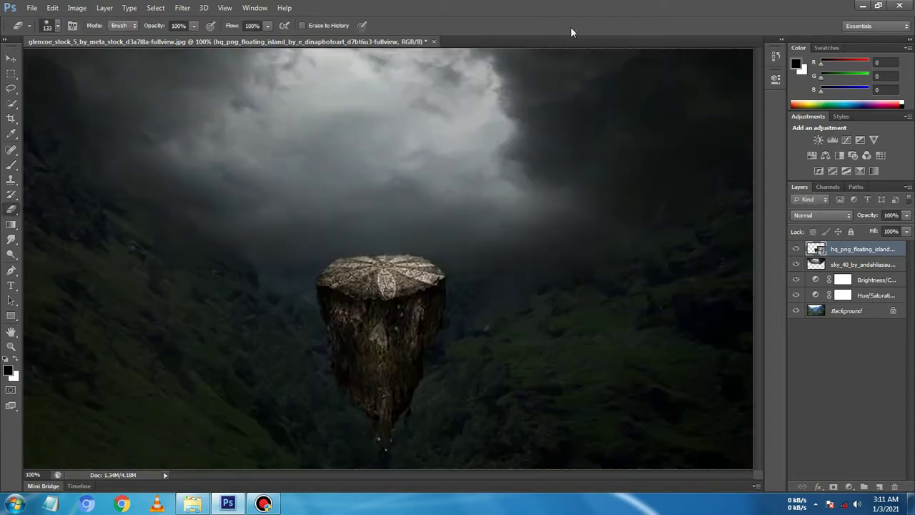
Step: Zoom in closely on the top of the floating island
key(ctrl+plus)
key(ctrl+plus)
key(ctrl+plus)
scroll(415, 200, down, 1)
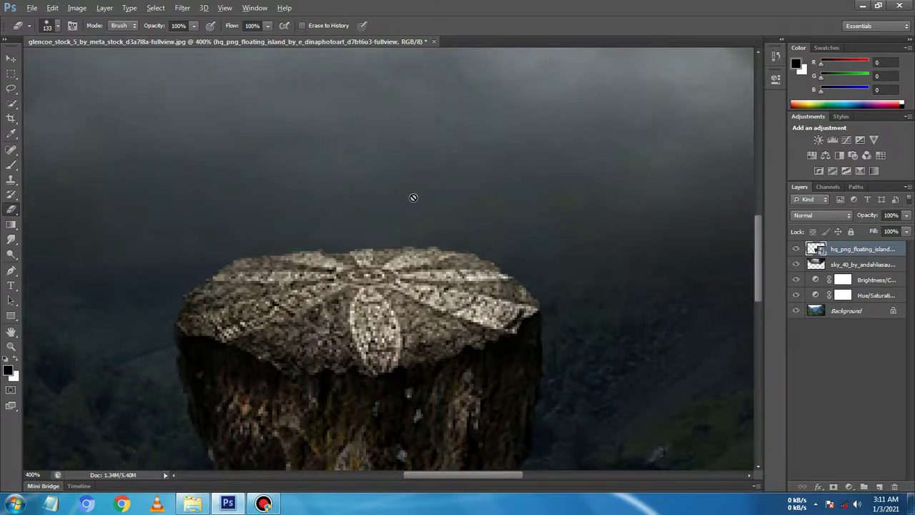
scroll(414, 200, down, 2)
scroll(413, 199, down, 1)
scroll(413, 199, down, 1)
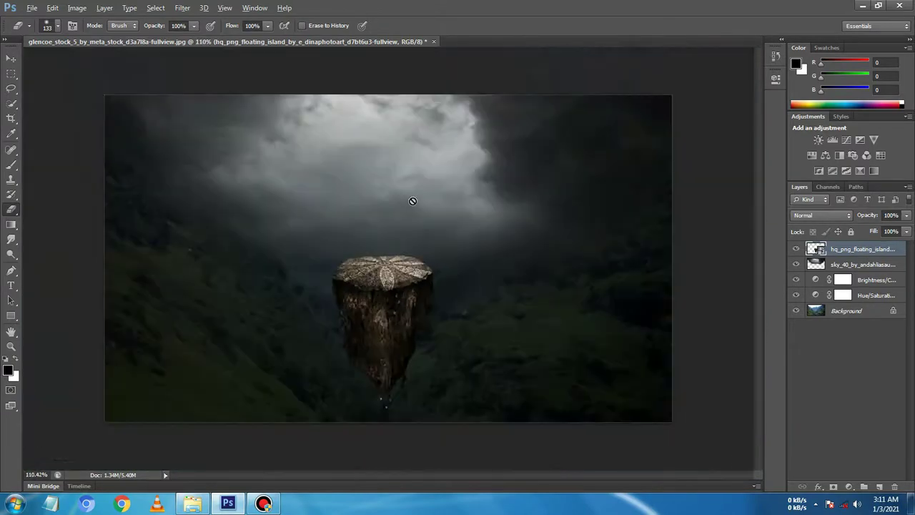
scroll(412, 199, down, 1)
scroll(412, 200, down, 1)
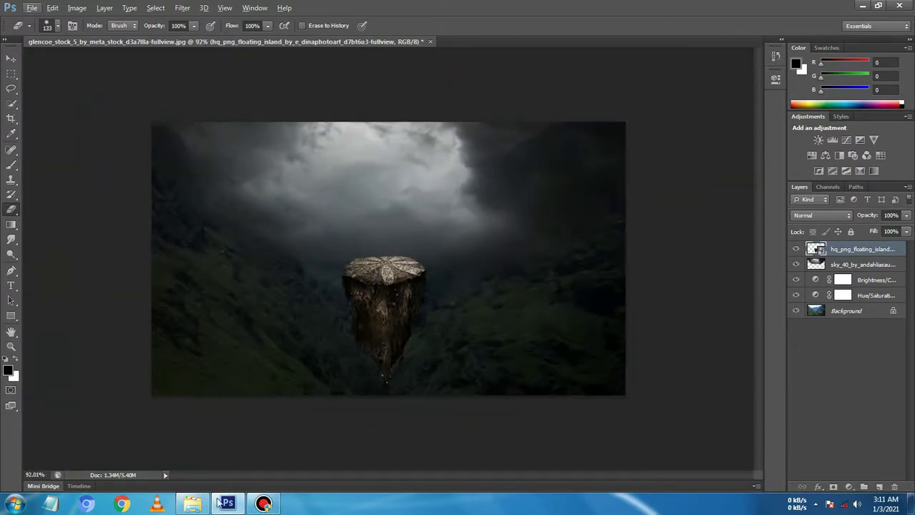
Step: Drag the red-clad man image from Downloads into the composite
click(193, 504)
drag(875, 132, 326, 379)
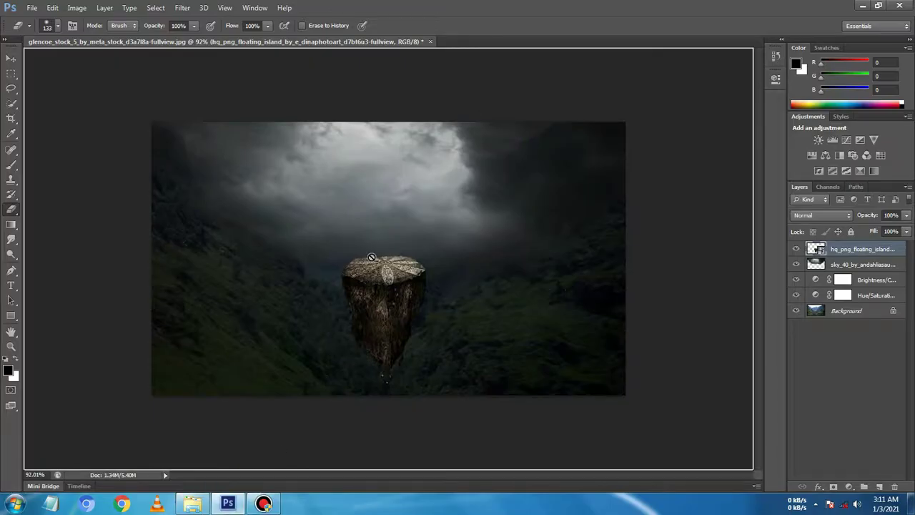
drag(372, 257, 373, 262)
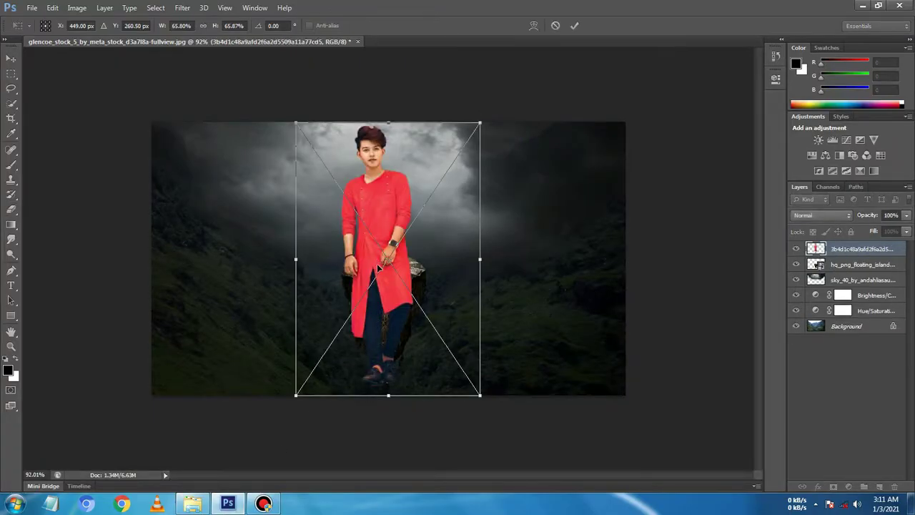
Step: Scale the man down and position him standing on the centre of the floating rock
drag(296, 396, 368, 262)
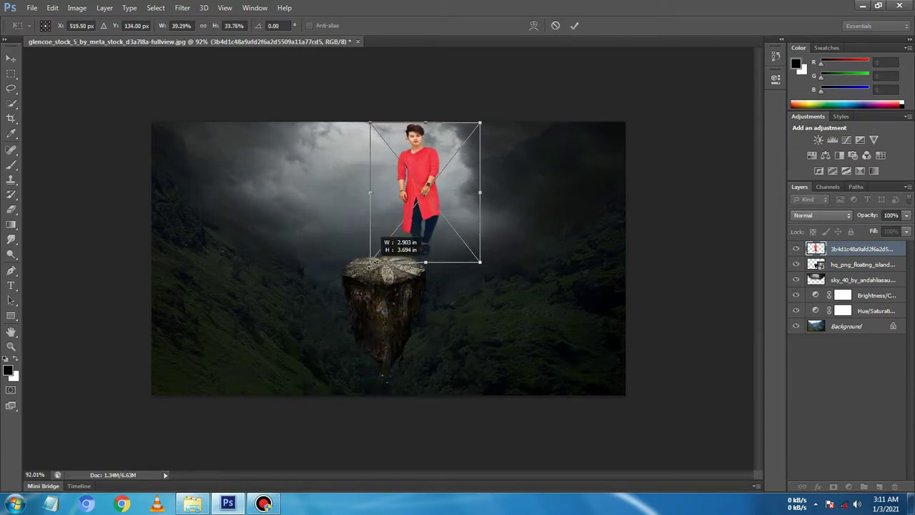
drag(367, 261, 375, 264)
scroll(373, 263, up, 4)
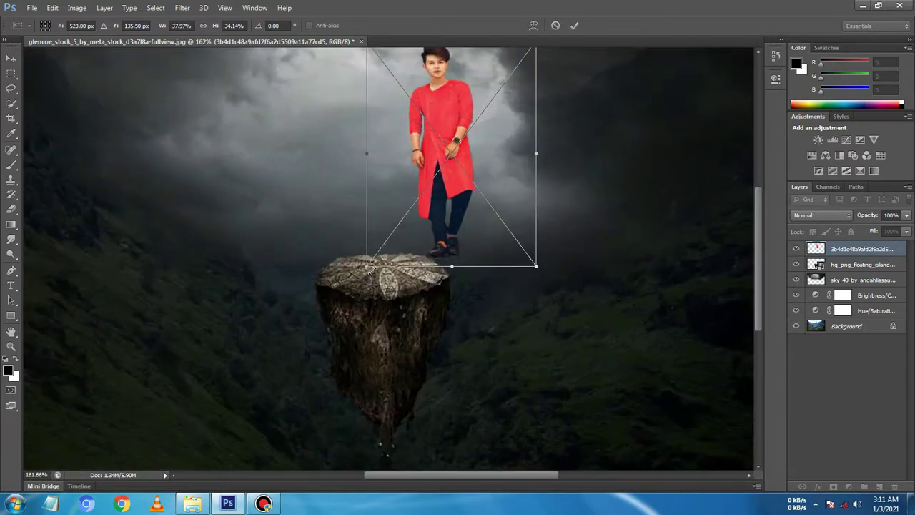
scroll(390, 275, up, 1)
drag(474, 215, 415, 242)
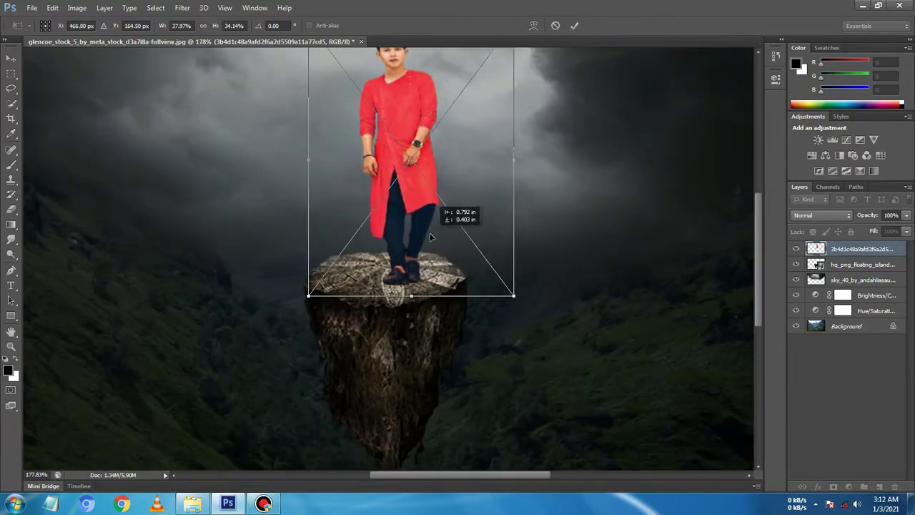
scroll(425, 259, up, 2)
scroll(441, 247, up, 2)
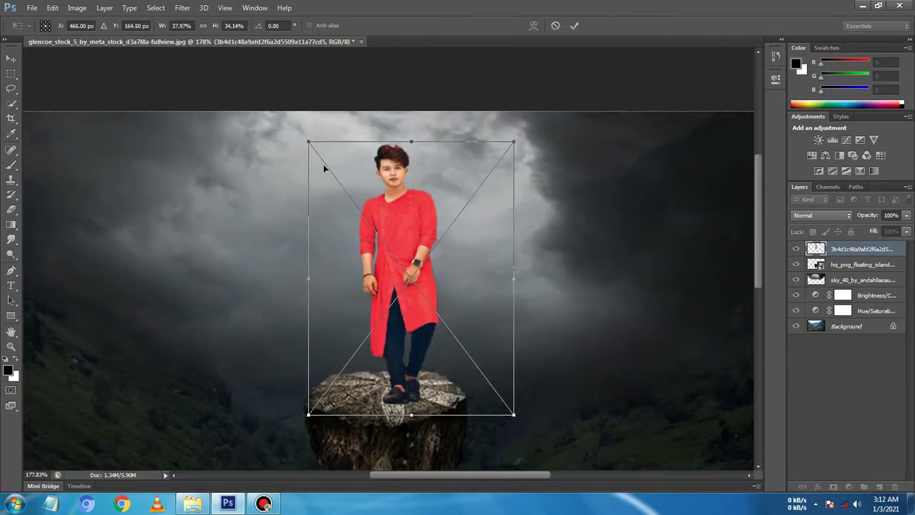
drag(302, 141, 312, 140)
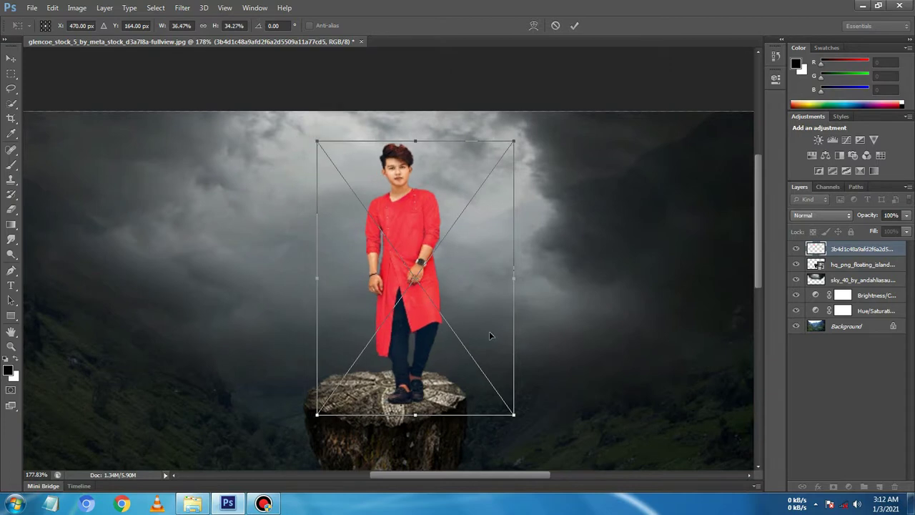
drag(426, 370, 411, 371)
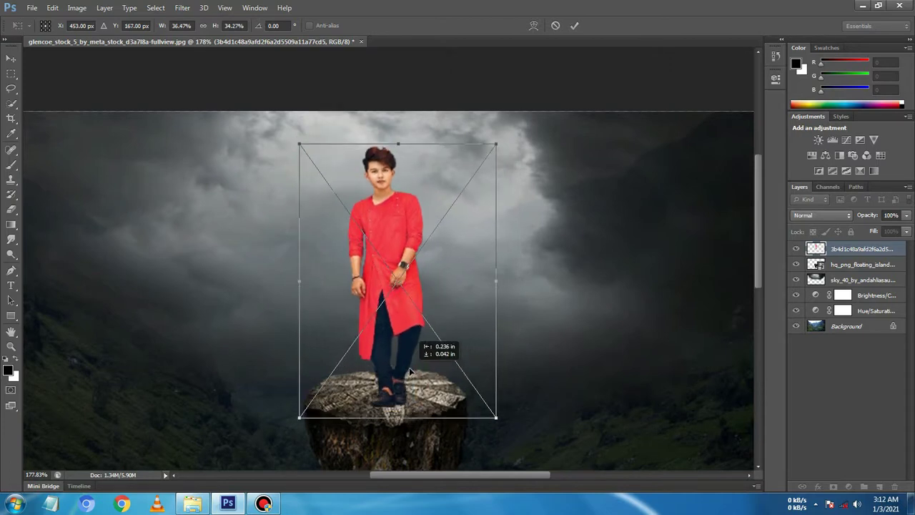
drag(446, 321, 445, 321)
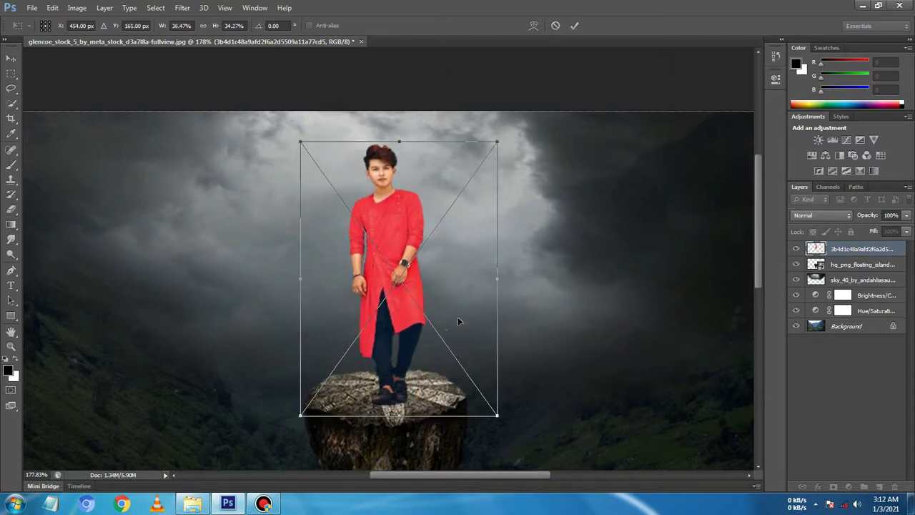
Step: Commit the man's placement, fit the view, and switch the Layers panel to large thumbnails
click(574, 26)
key(e)
scroll(596, 170, down, 3)
scroll(603, 172, down, 2)
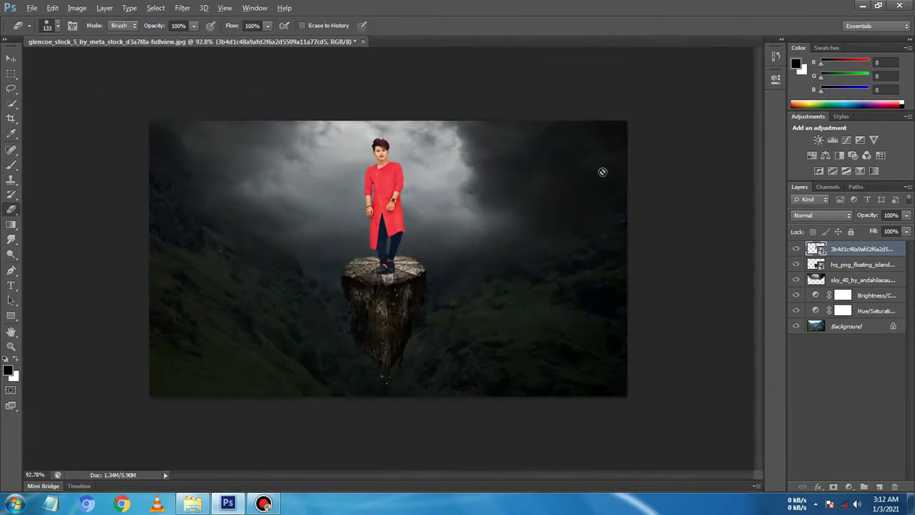
key(alt)
right_click(869, 386)
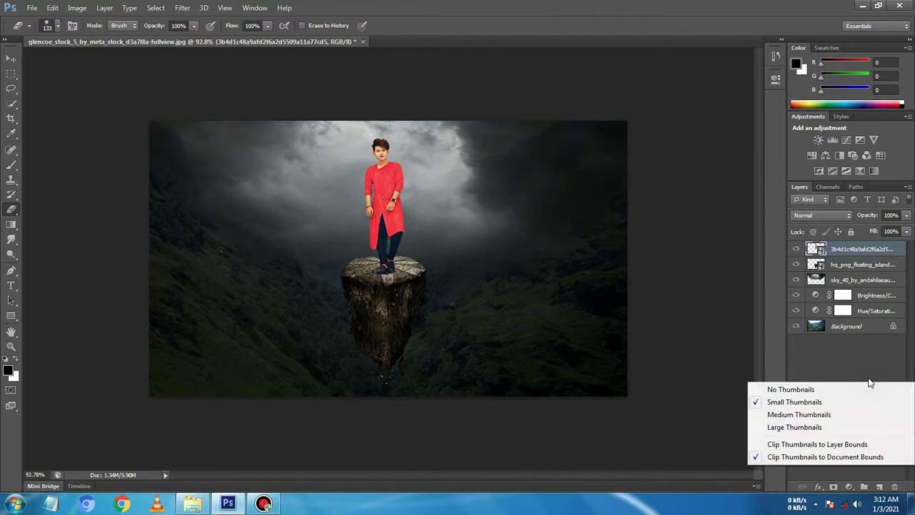
click(840, 430)
Step: Nudge the sky layer slightly up and to the left
click(845, 412)
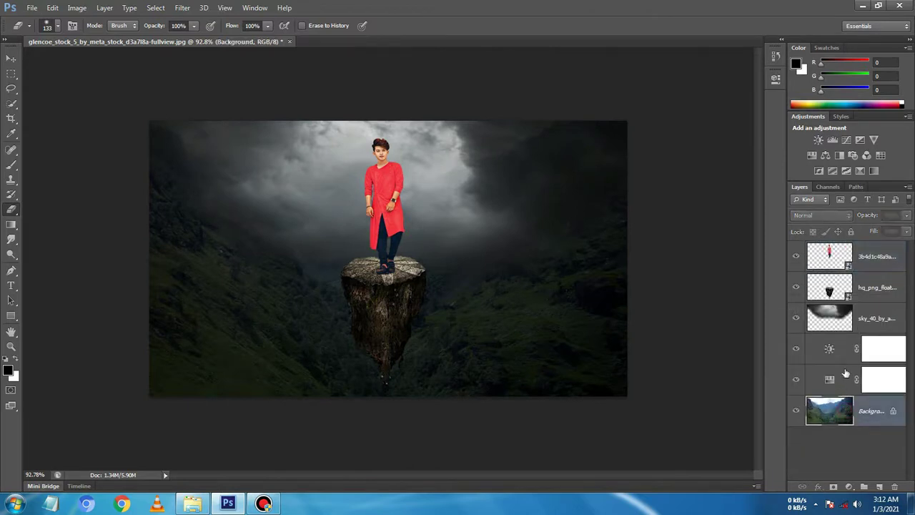
click(845, 323)
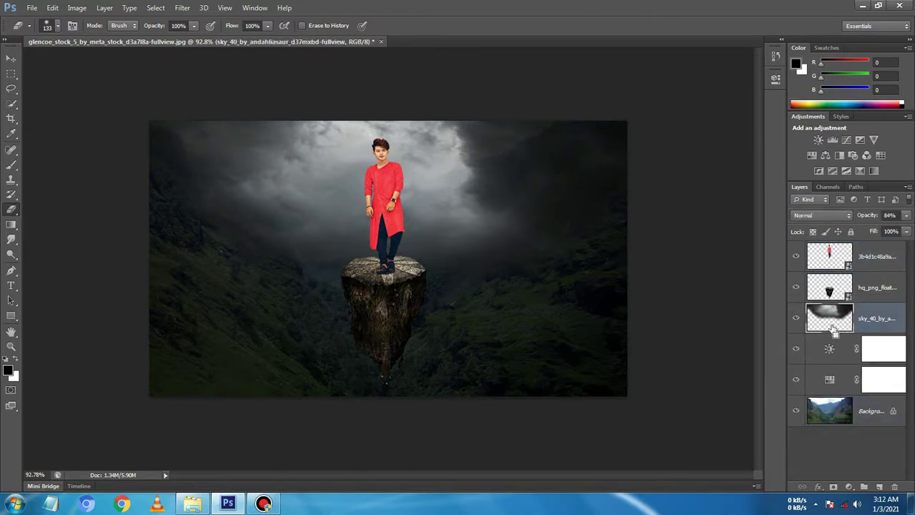
key(ctrl+t)
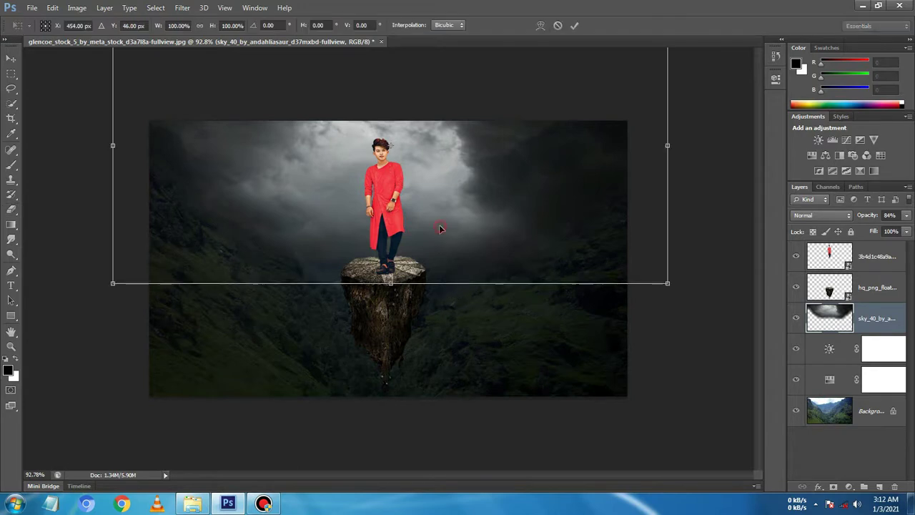
drag(440, 229, 437, 226)
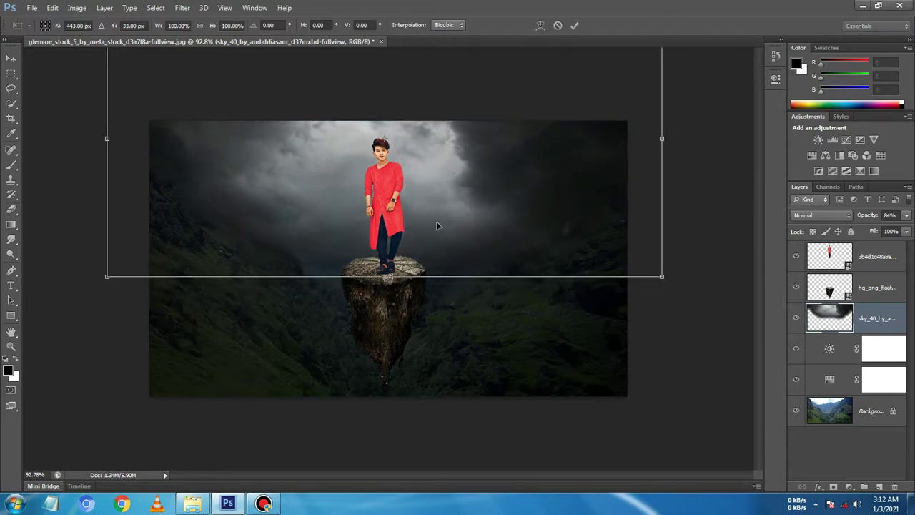
click(576, 25)
key(e)
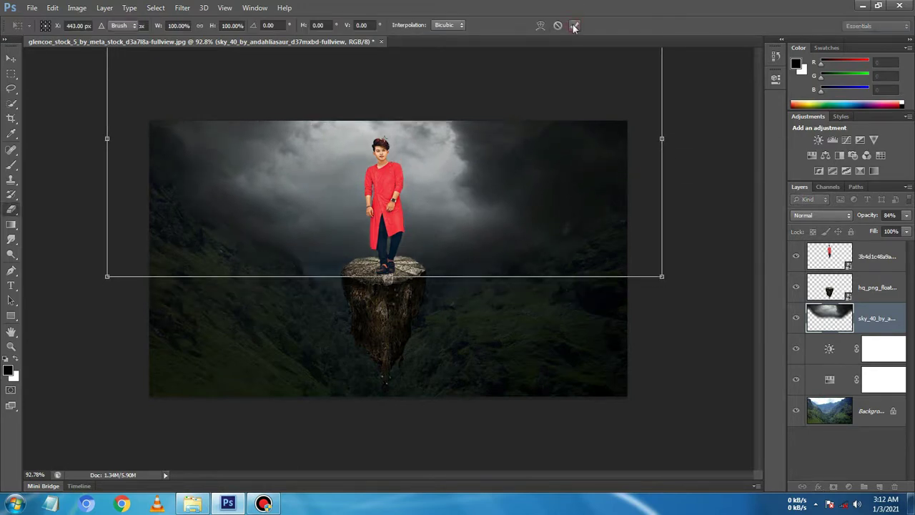
Step: Merge the man and island layers, shift them lower, and add the white wing image
click(882, 280)
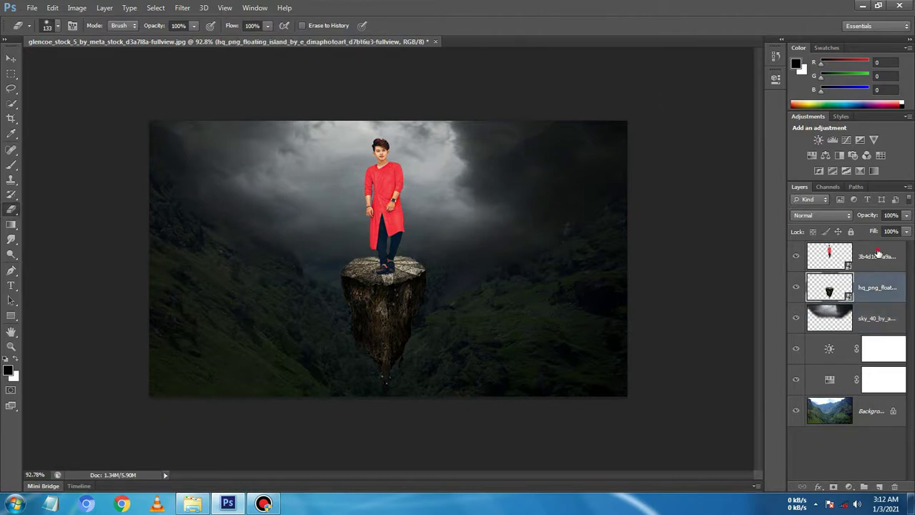
click(878, 254)
key(ctrl+e)
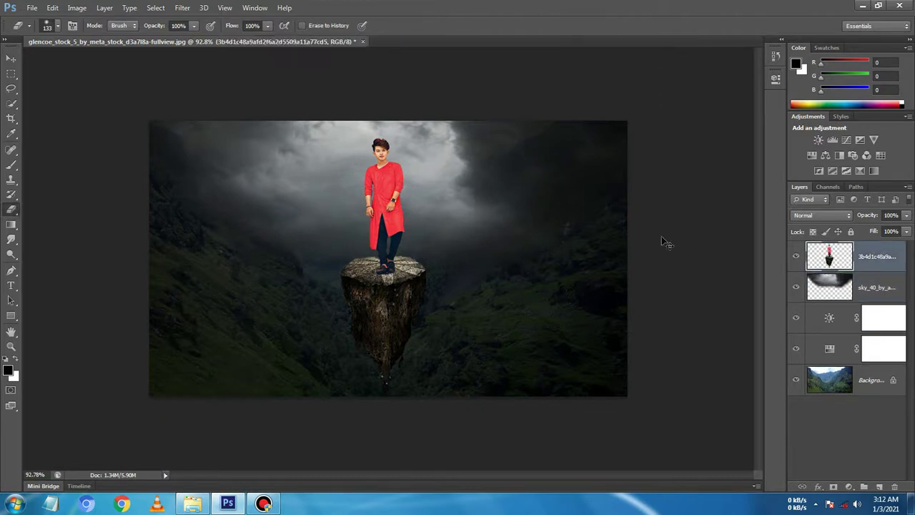
key(ctrl+t)
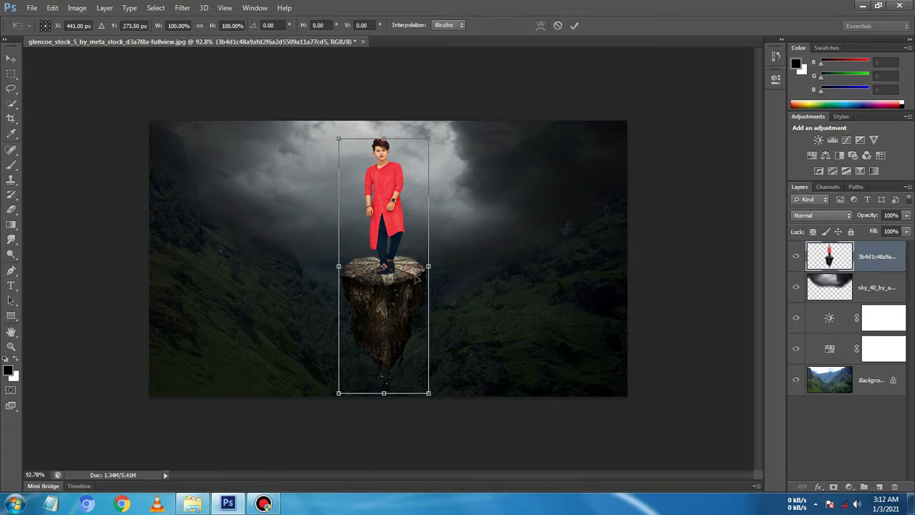
drag(414, 276, 413, 286)
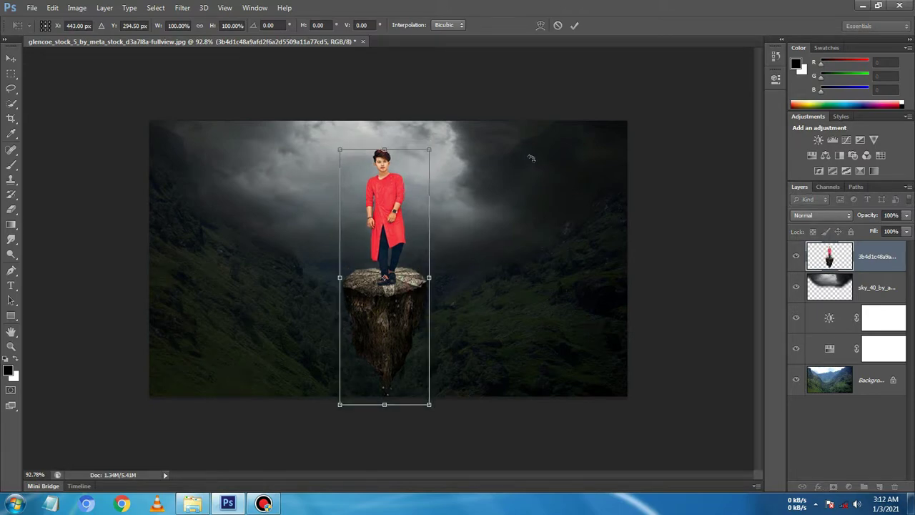
click(579, 26)
key(e)
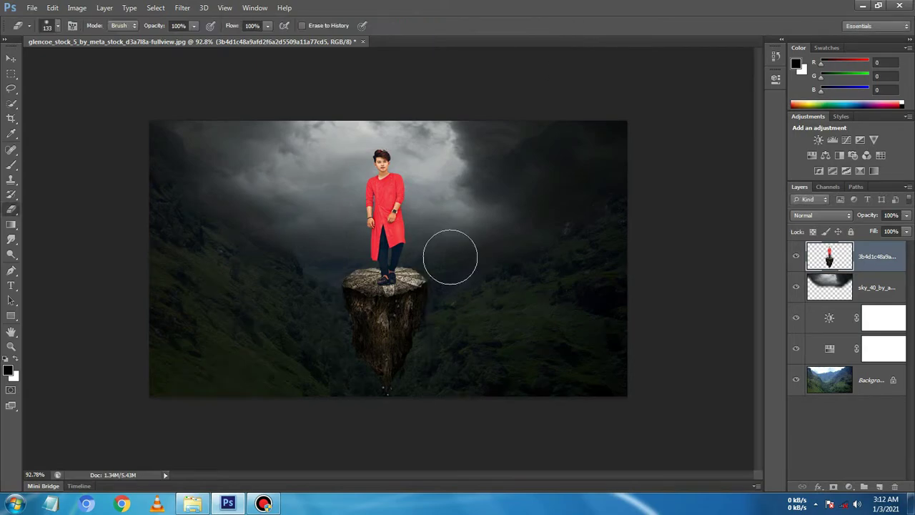
click(193, 504)
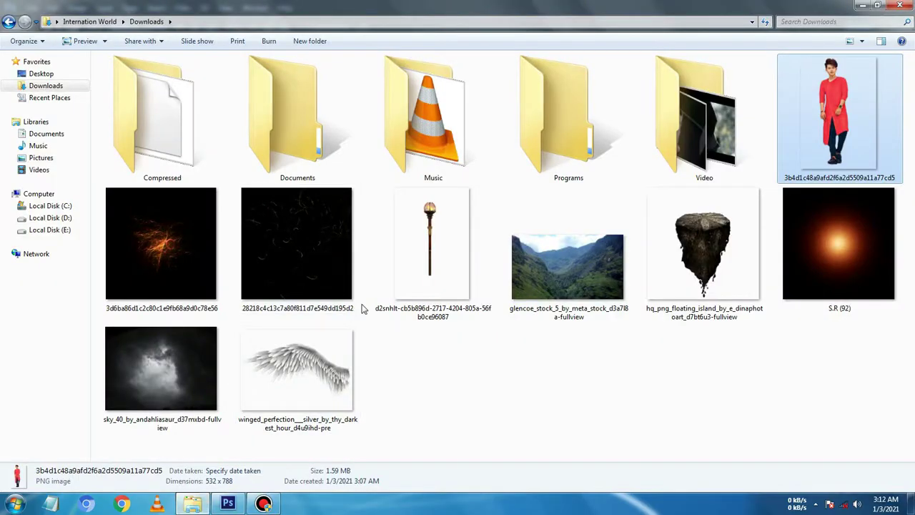
mouse_move(265, 361)
mouse_down()
mouse_move(230, 499)
mouse_move(342, 278)
mouse_move(349, 218)
mouse_up()
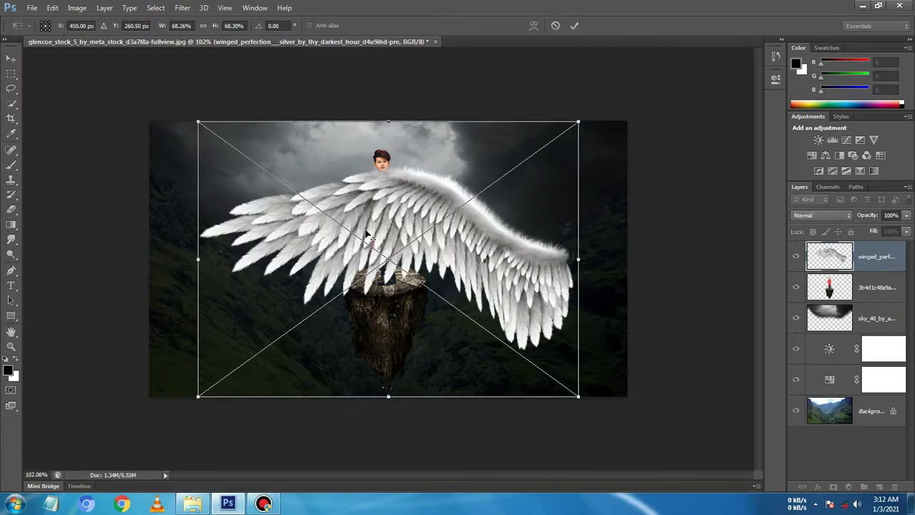
Step: Shrink the white wing and fit it against the man's shoulder
scroll(618, 123, up, 2)
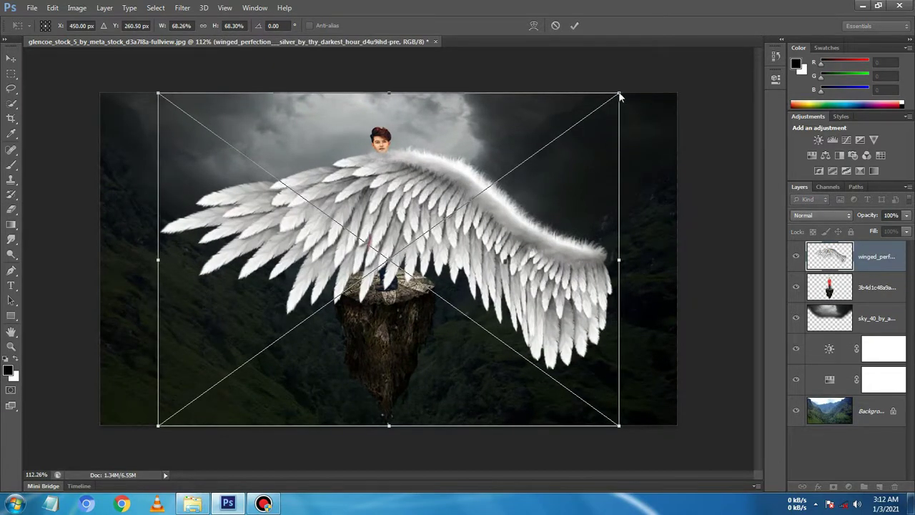
mouse_move(619, 93)
mouse_down()
mouse_move(418, 208)
mouse_move(434, 215)
mouse_up()
scroll(423, 255, up, 3)
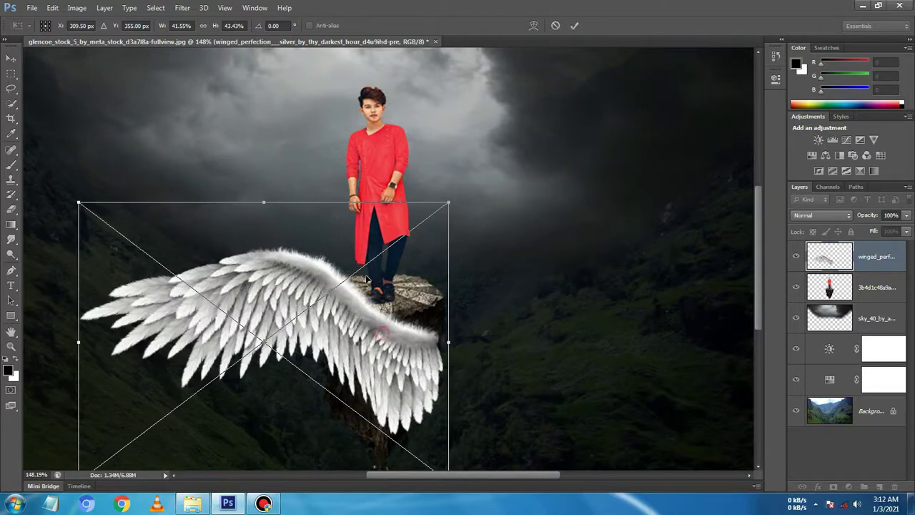
drag(367, 278, 339, 207)
scroll(352, 270, down, 1)
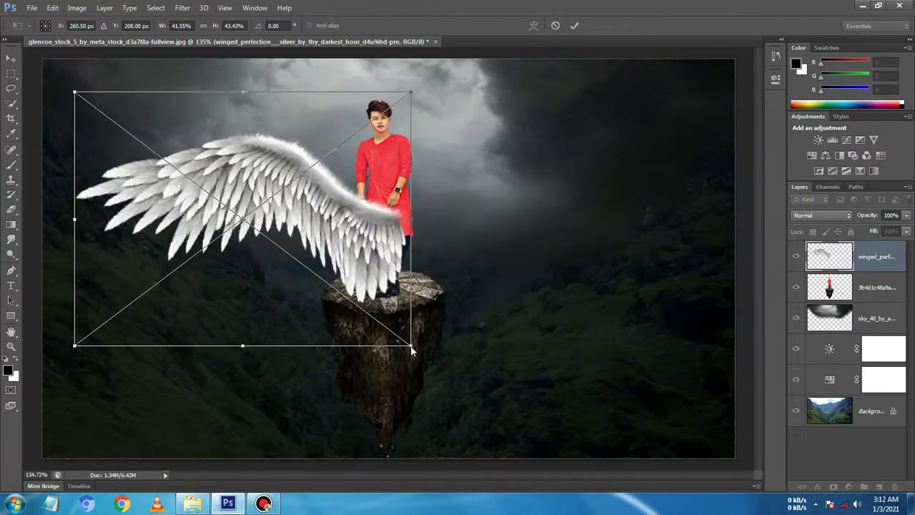
drag(410, 346, 363, 285)
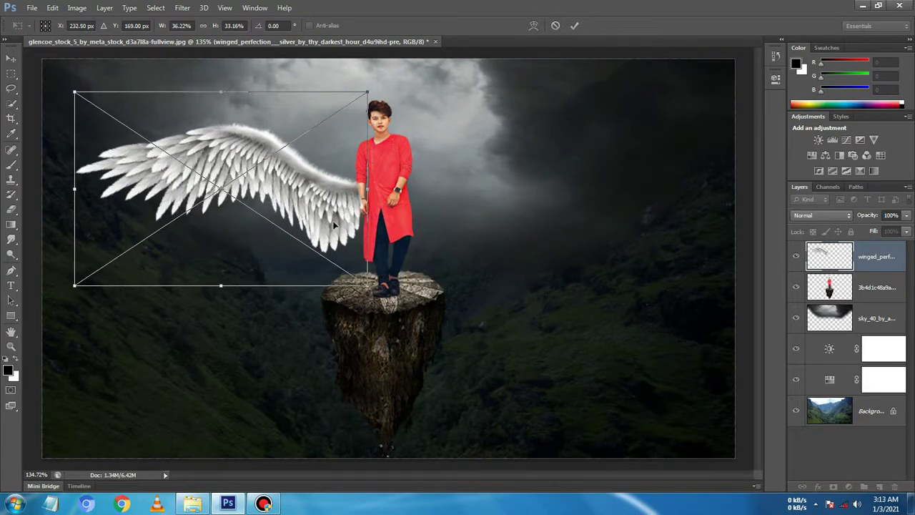
mouse_move(333, 213)
mouse_down()
mouse_move(351, 175)
mouse_move(343, 180)
mouse_up()
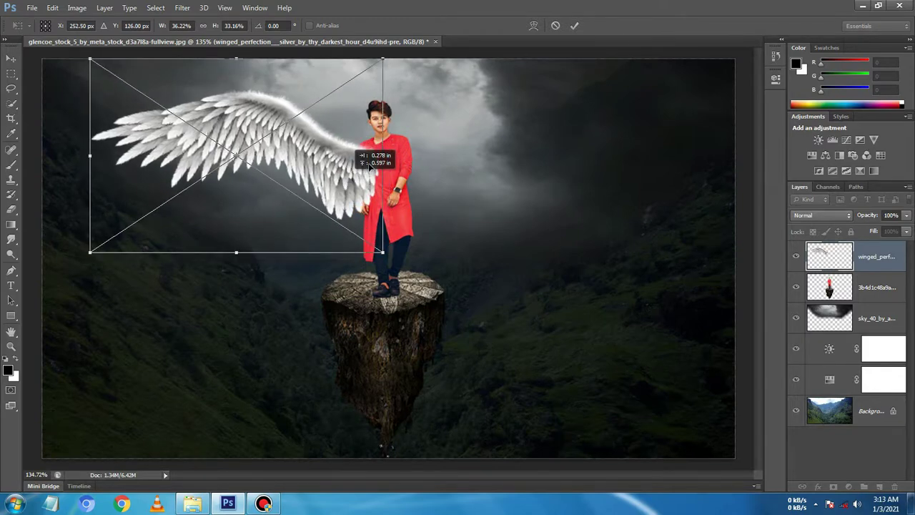
click(578, 27)
key(e)
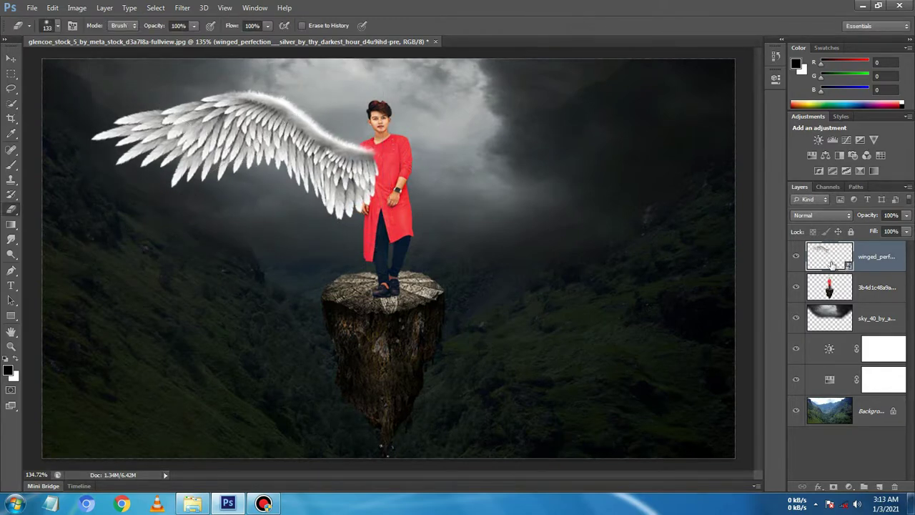
Step: Move the wing layer below the man's layer and re-commit its transform
drag(832, 265, 837, 302)
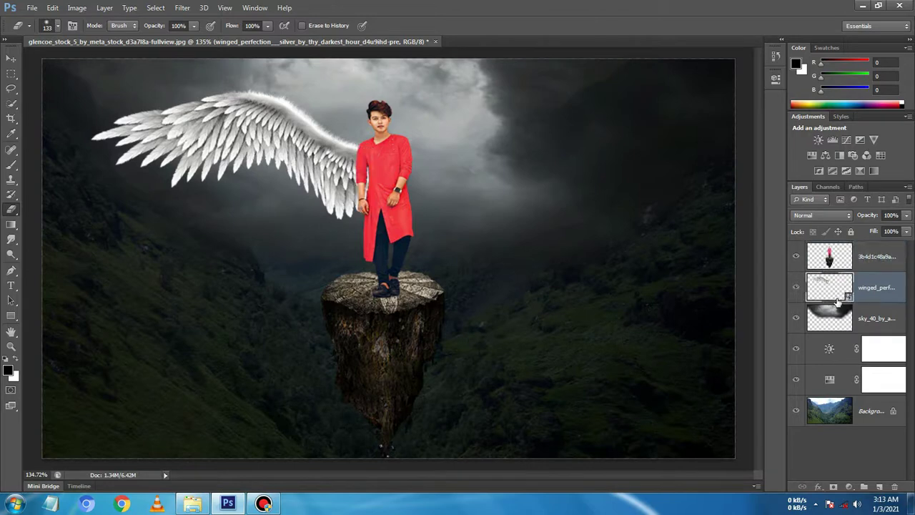
scroll(566, 290, down, 3)
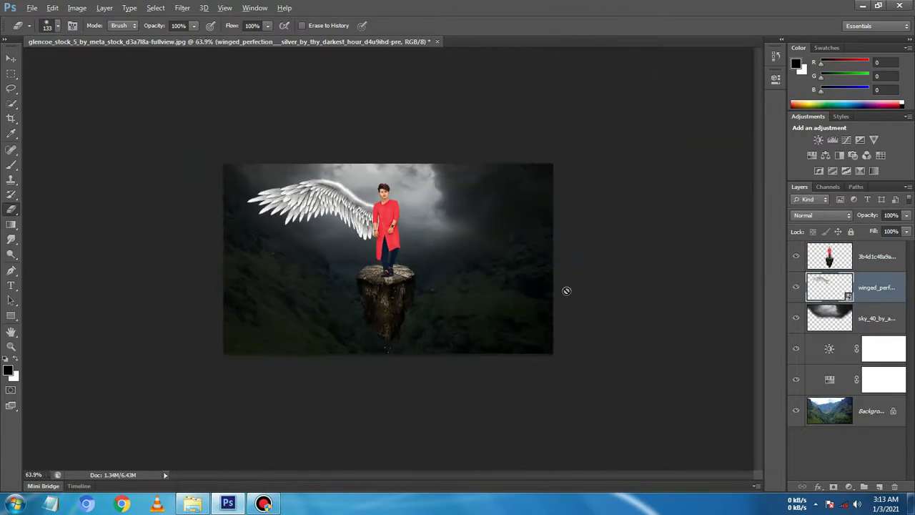
scroll(454, 292, up, 2)
scroll(453, 292, up, 2)
scroll(453, 292, up, 1)
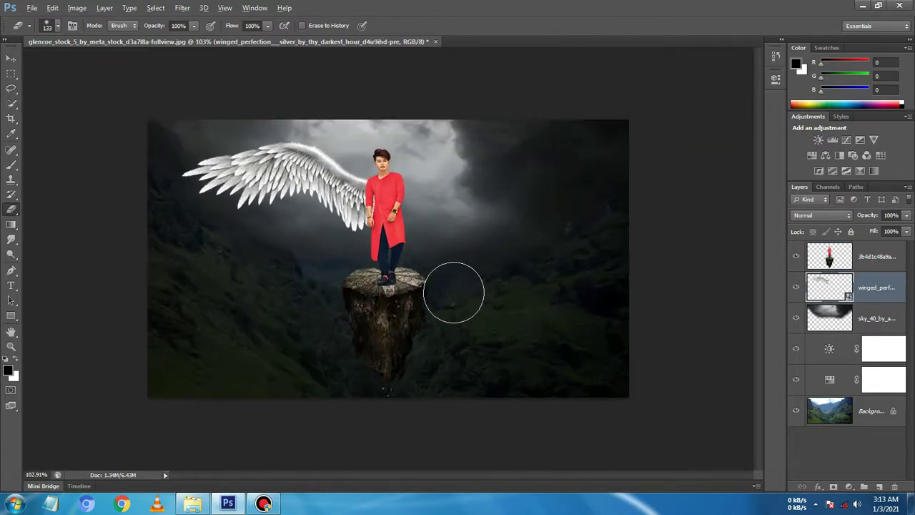
scroll(453, 293, up, 1)
scroll(453, 292, up, 1)
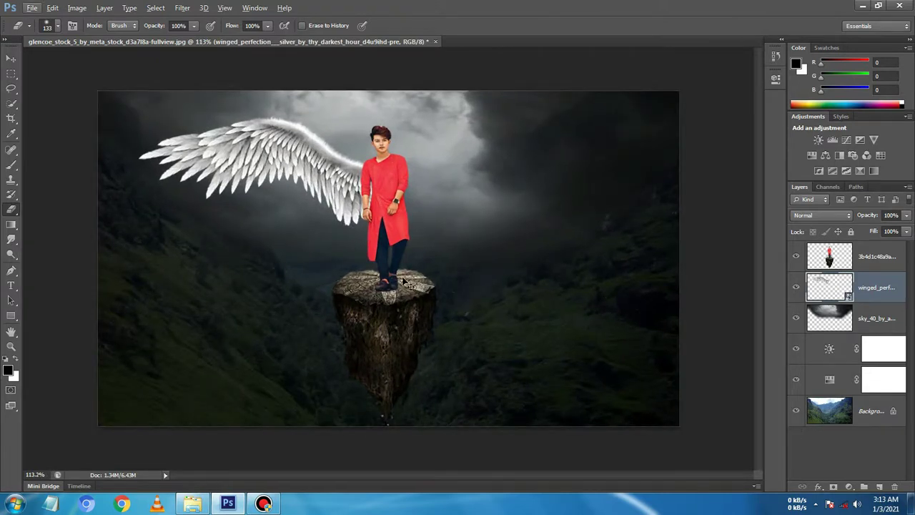
key(ctrl+t)
key(e)
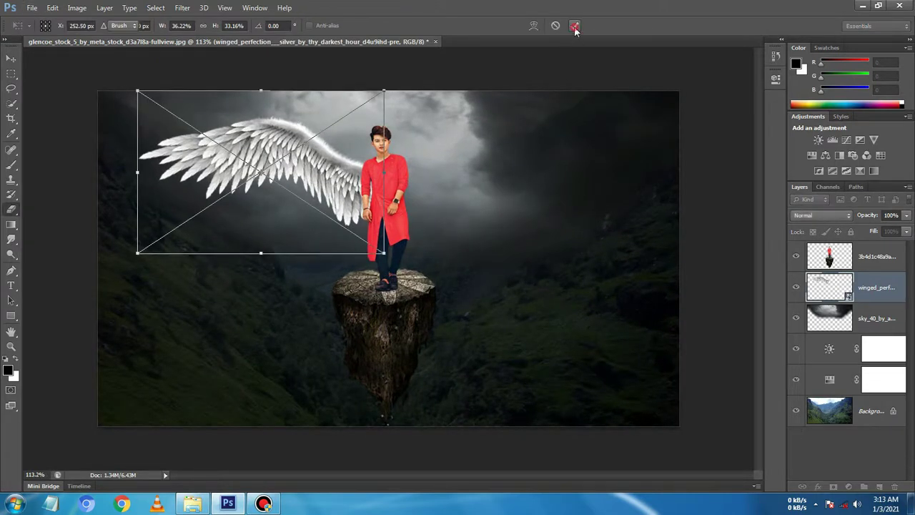
click(574, 27)
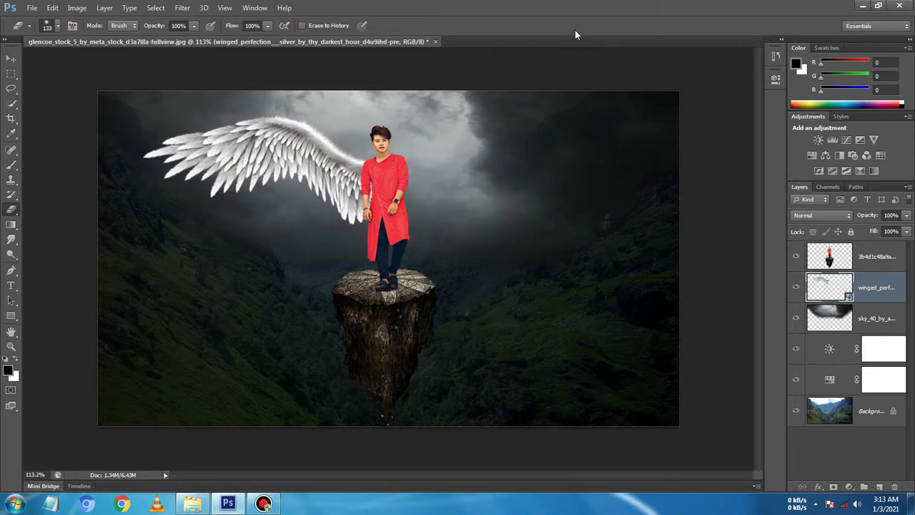
Step: Duplicate the wing layer and flip the copy horizontally
right_click(881, 277)
click(758, 69)
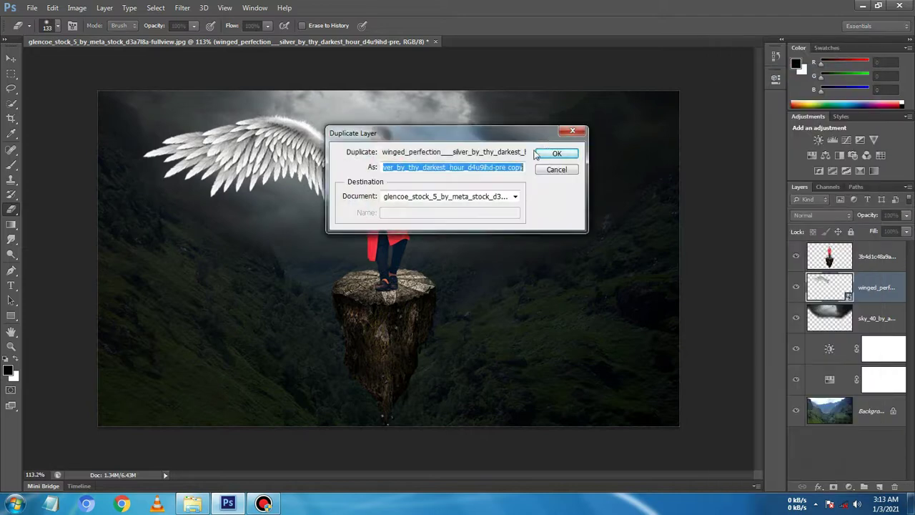
click(557, 154)
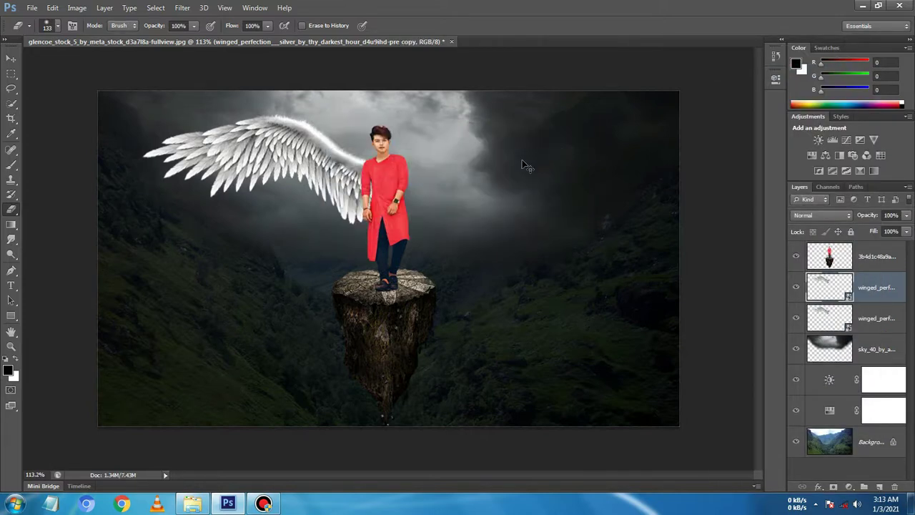
key(ctrl+t)
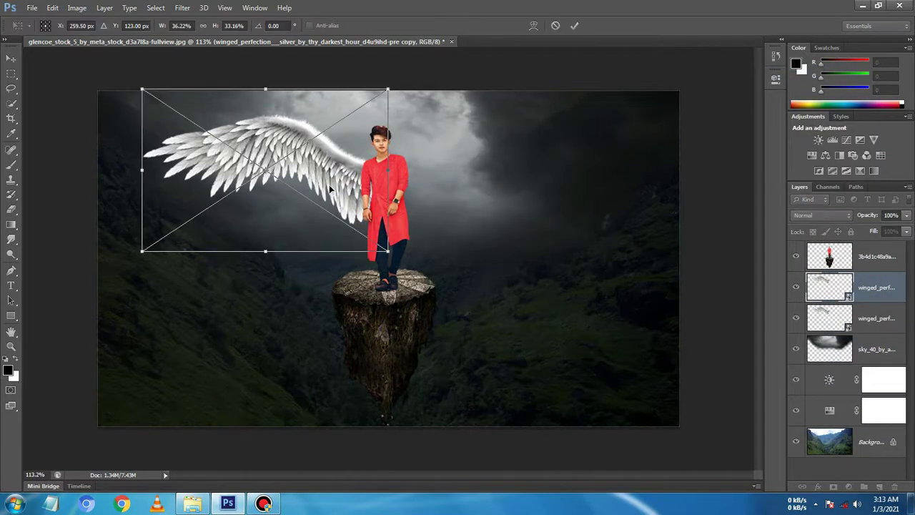
right_click(330, 188)
click(394, 346)
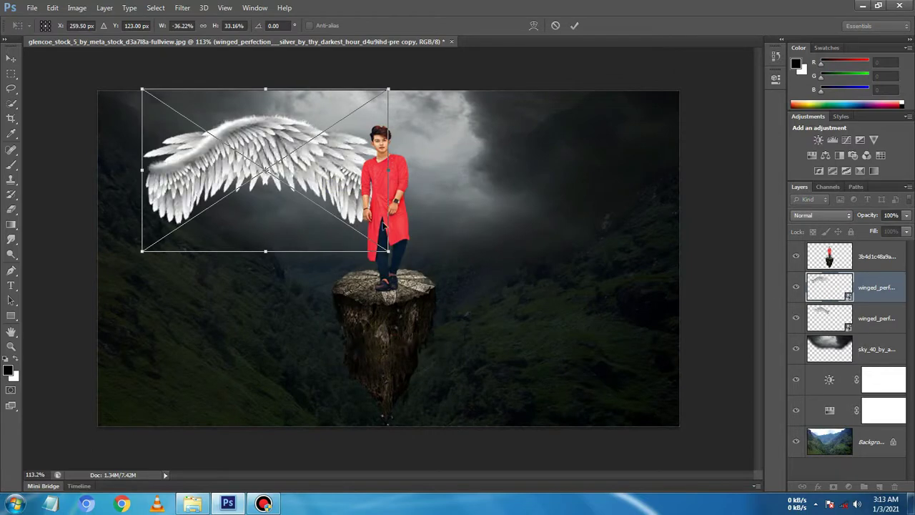
click(576, 25)
key(e)
Step: Erase stray edges of the wing copy and move it to the man's right side
drag(150, 158, 324, 188)
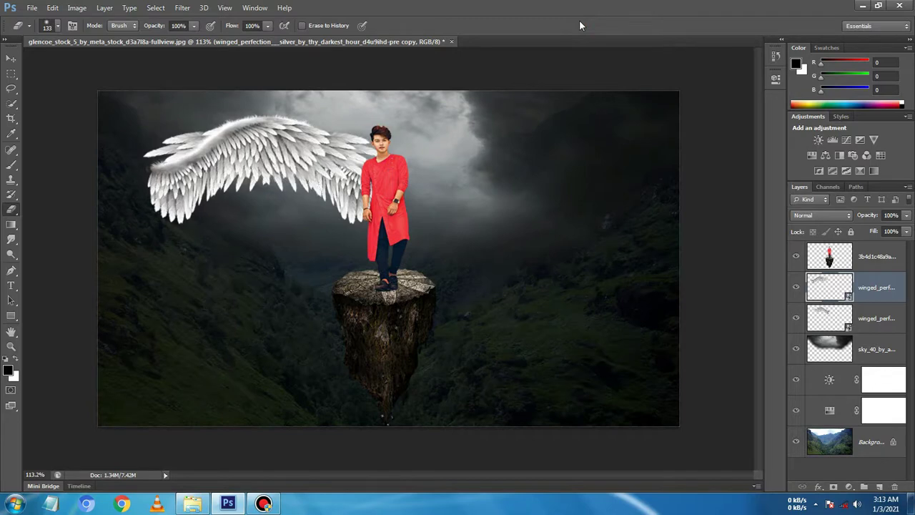
drag(333, 150, 171, 185)
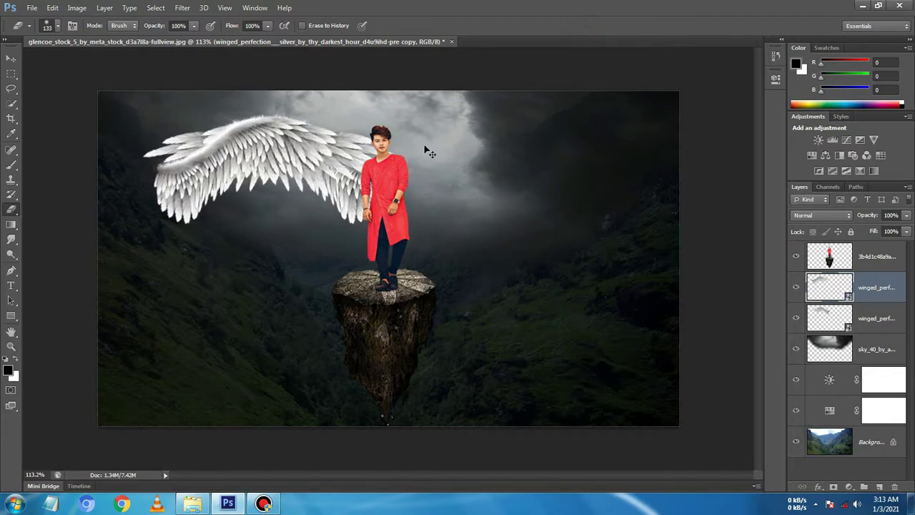
key(ctrl+t)
drag(316, 164, 546, 163)
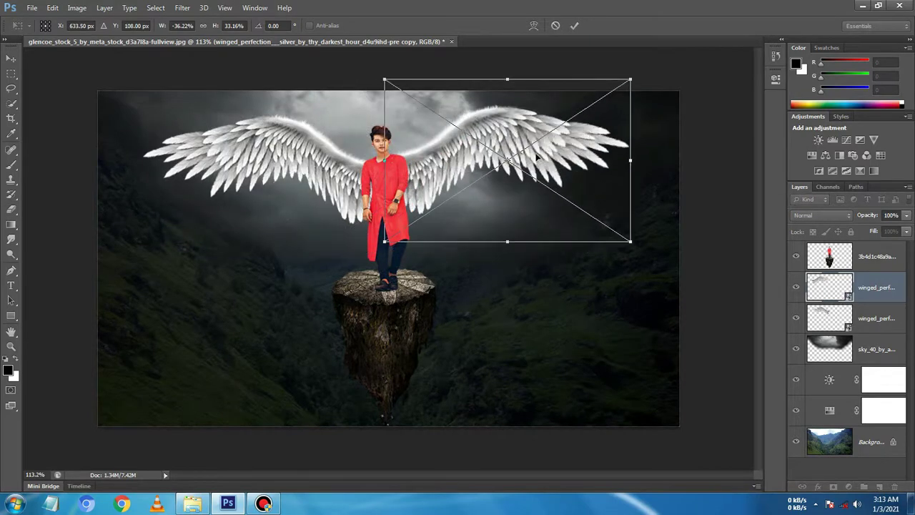
click(576, 26)
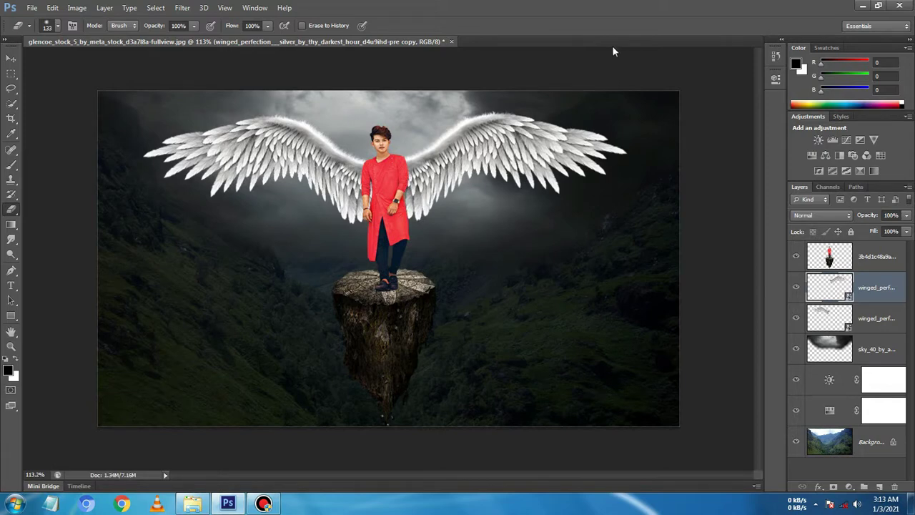
scroll(431, 242, down, 2)
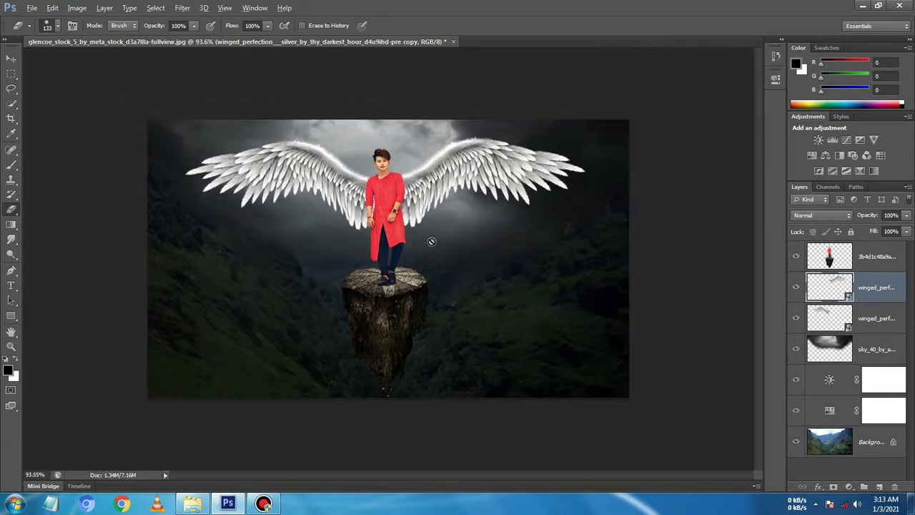
scroll(431, 235, up, 1)
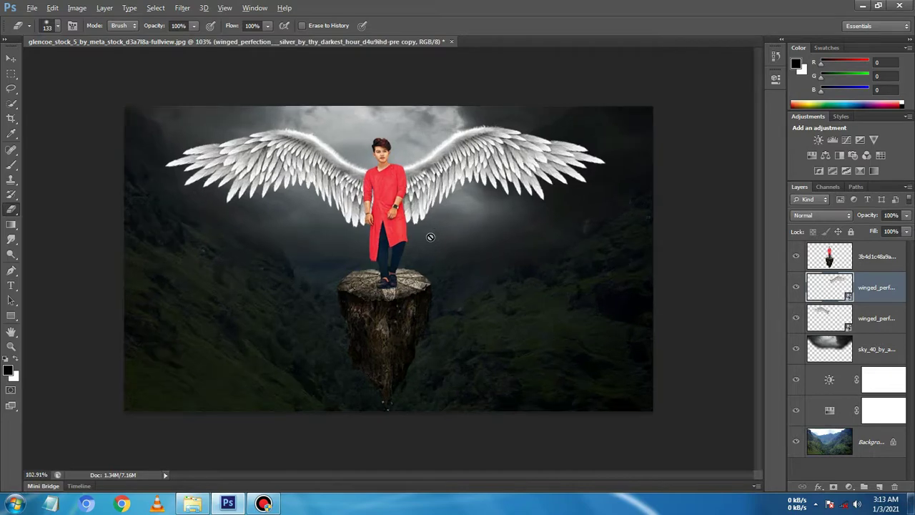
scroll(430, 236, down, 1)
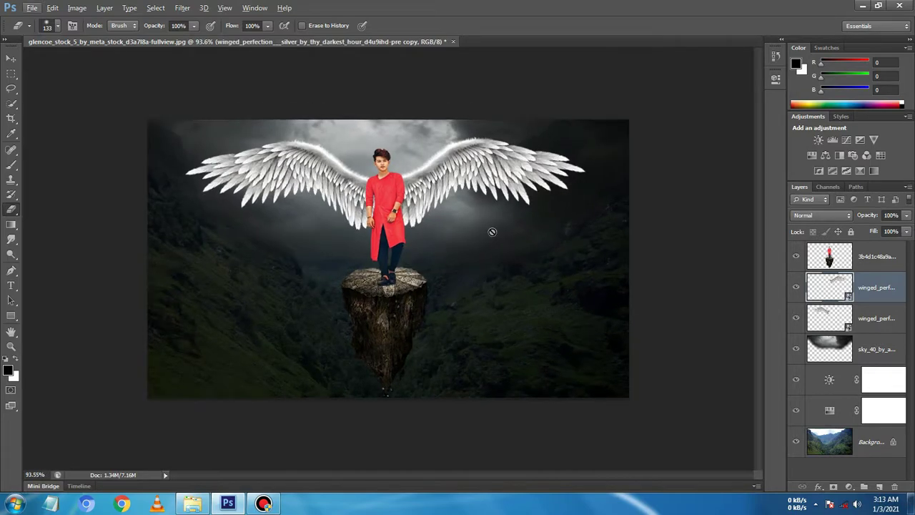
Step: Refresh the Downloads folder and drag the staff image into the composite
click(192, 503)
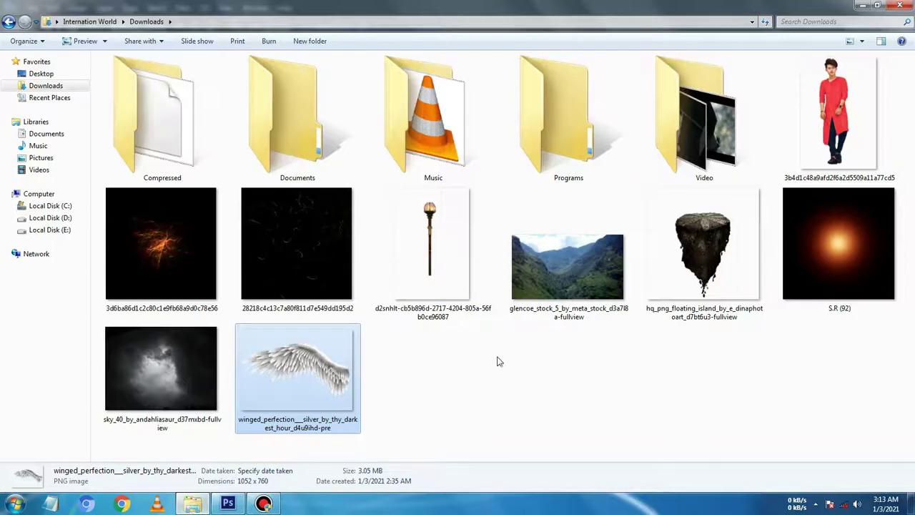
right_click(506, 359)
click(567, 242)
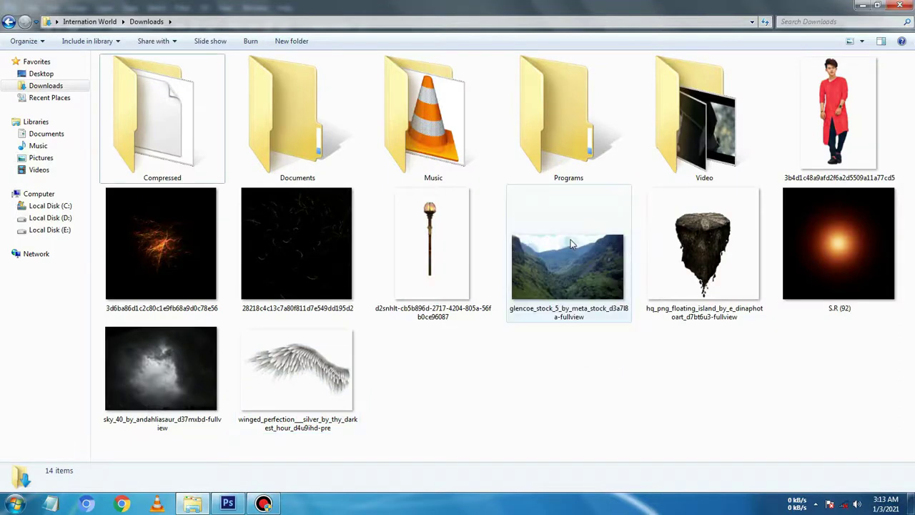
mouse_move(438, 256)
mouse_down()
mouse_move(232, 502)
mouse_move(471, 339)
mouse_up()
Step: Rotate the staff about 41° leaning at the lower right, then bring in the orange glow image
drag(451, 277, 520, 305)
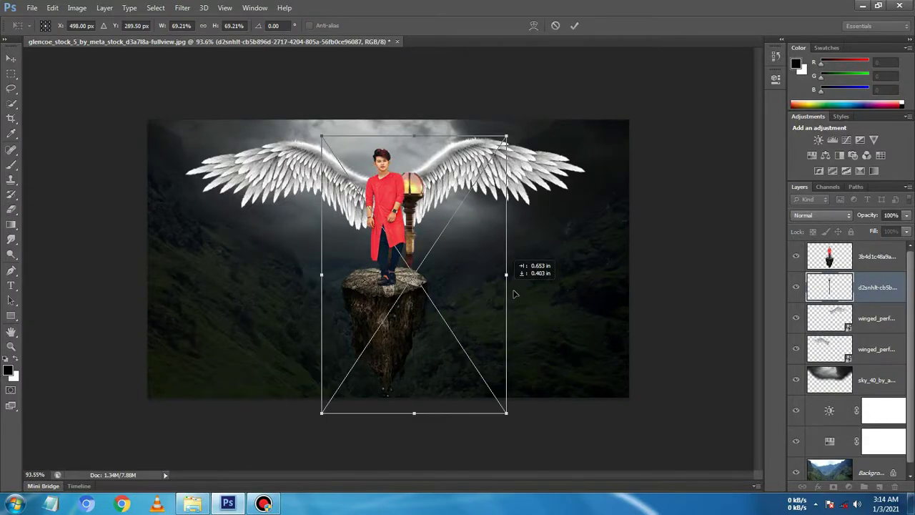
mouse_move(377, 106)
mouse_down()
mouse_move(508, 95)
mouse_move(470, 176)
mouse_up()
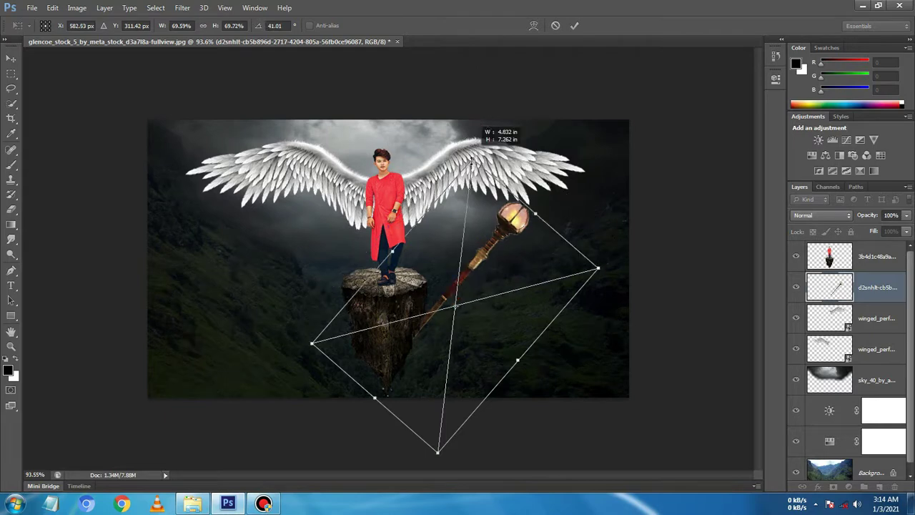
mouse_move(473, 368)
mouse_down()
mouse_move(530, 394)
mouse_move(514, 402)
mouse_up()
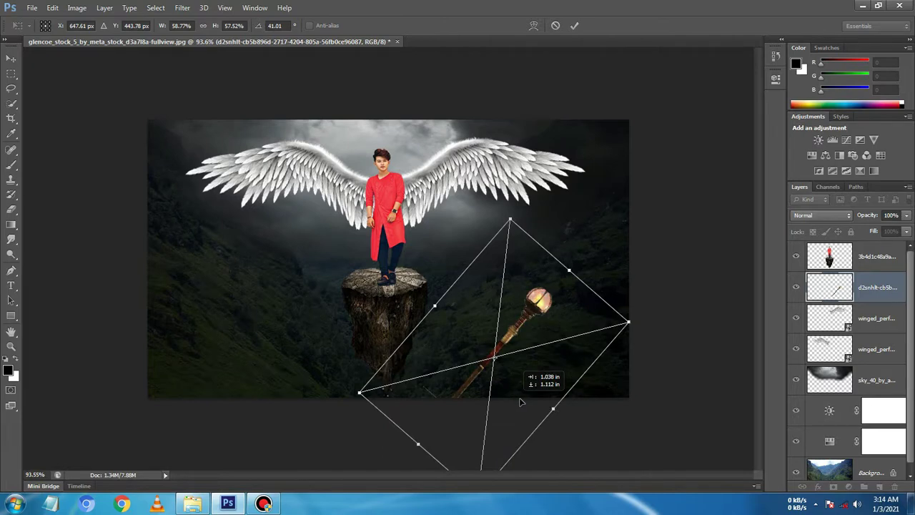
drag(521, 402, 512, 402)
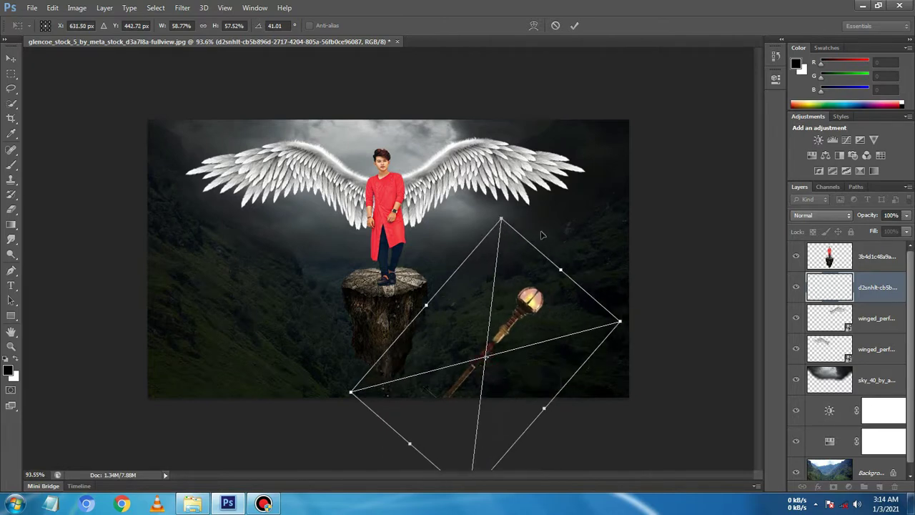
click(574, 29)
key(e)
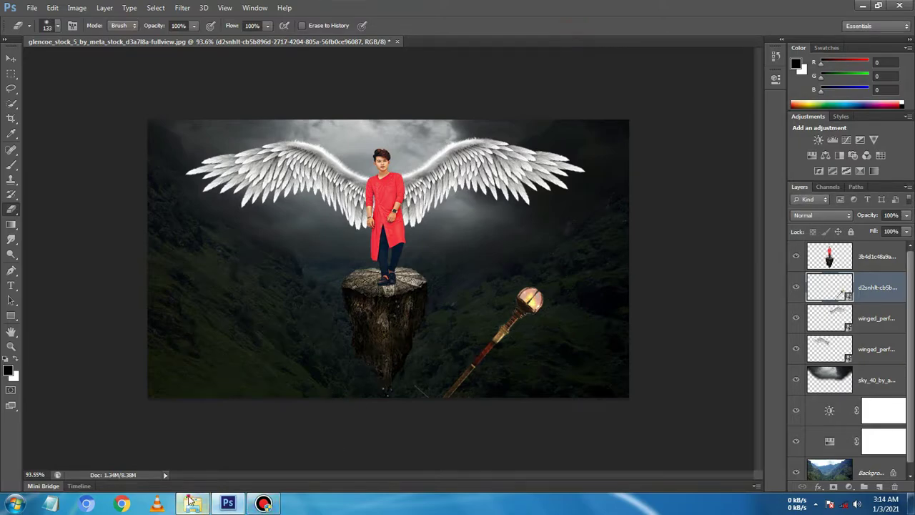
click(192, 503)
mouse_move(837, 245)
mouse_down()
mouse_move(331, 488)
mouse_move(460, 275)
mouse_up()
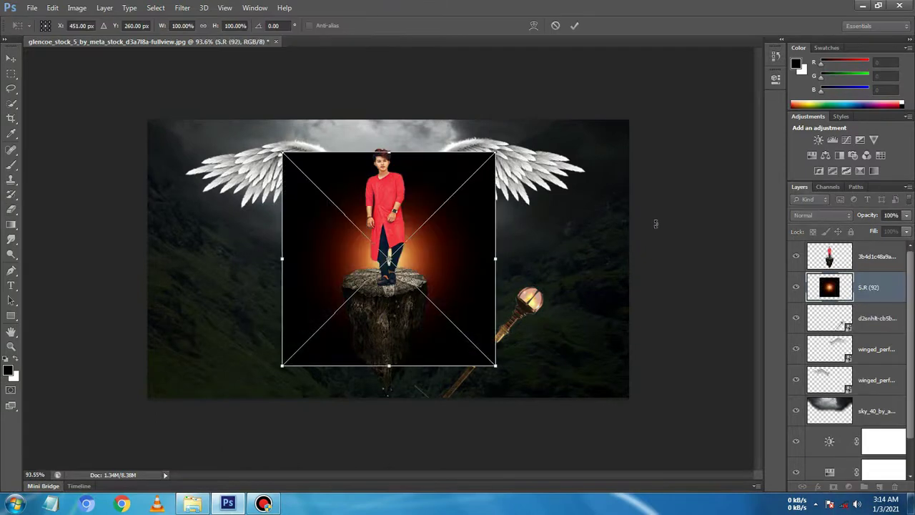
Step: Blend the S.R (92) orange flare in Screen mode and centre it over the staff's orb
click(823, 215)
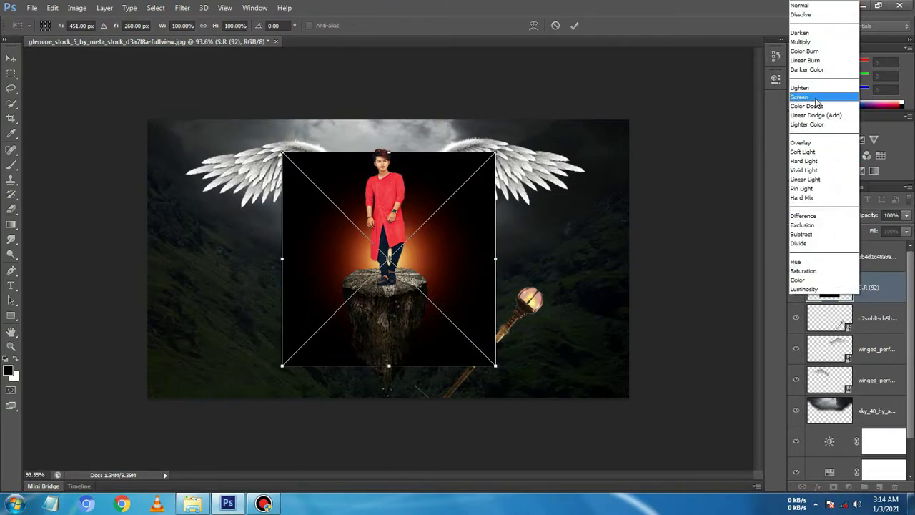
click(815, 97)
drag(448, 262, 588, 300)
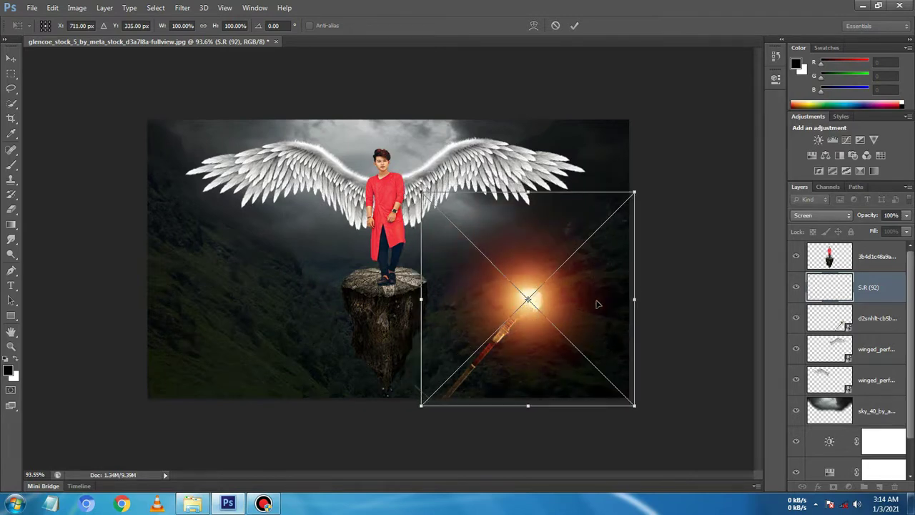
click(572, 27)
key(e)
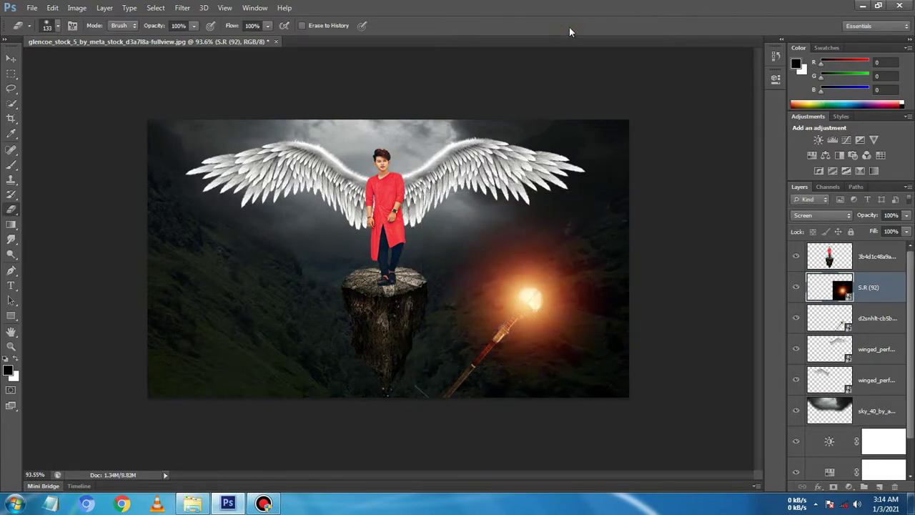
Step: Lower the flare layer's opacity to 75% and duplicate the layer
click(906, 217)
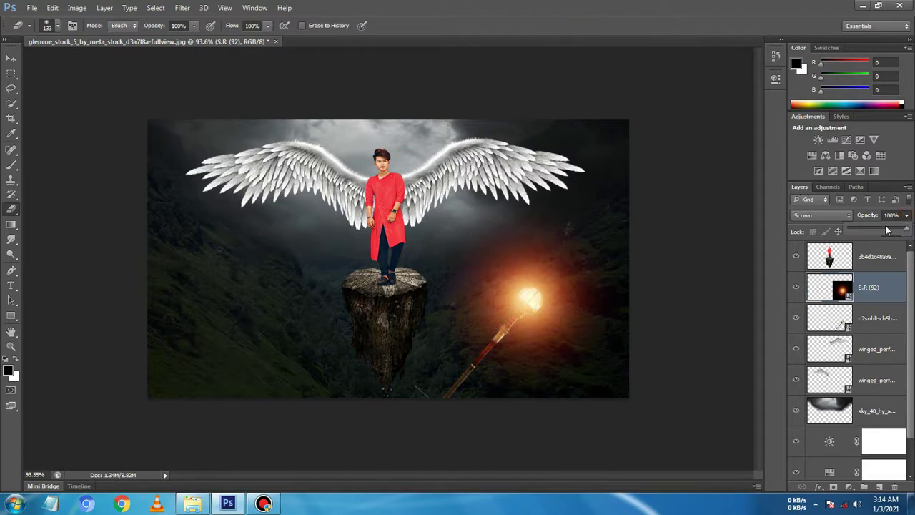
click(886, 229)
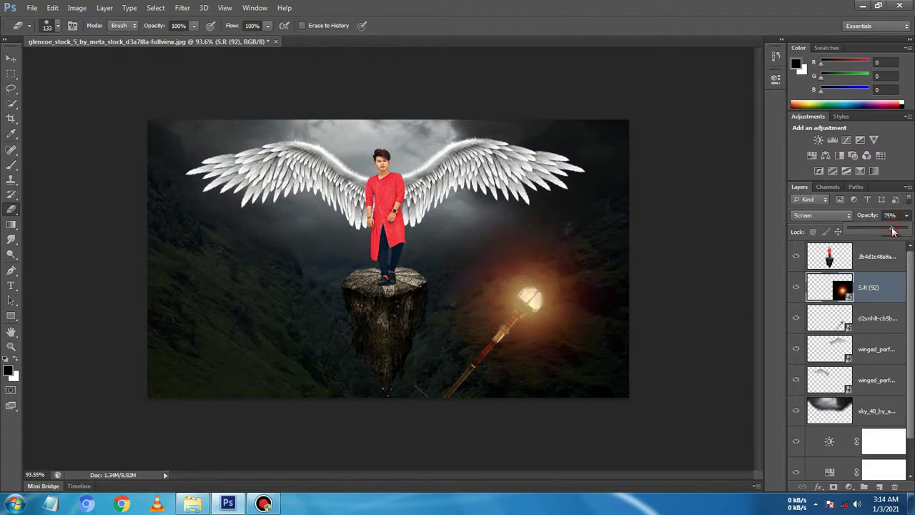
right_click(848, 286)
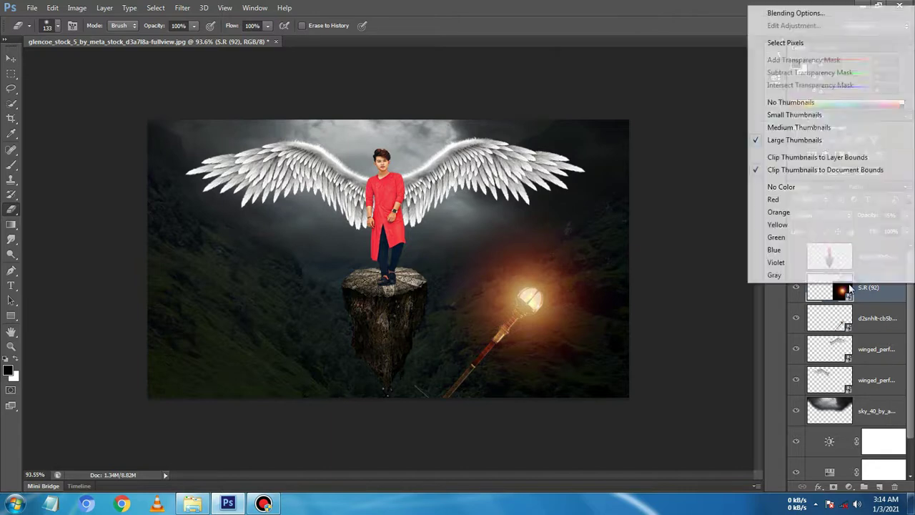
click(893, 288)
right_click(893, 290)
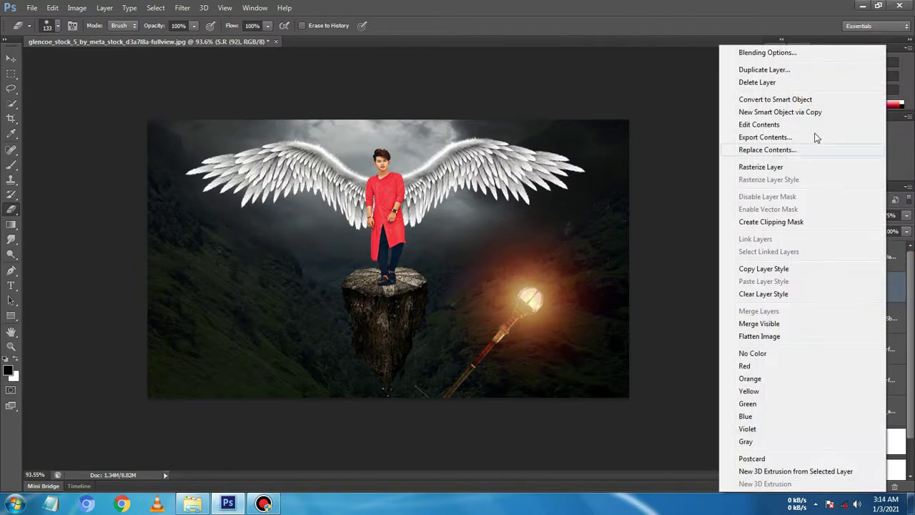
click(761, 69)
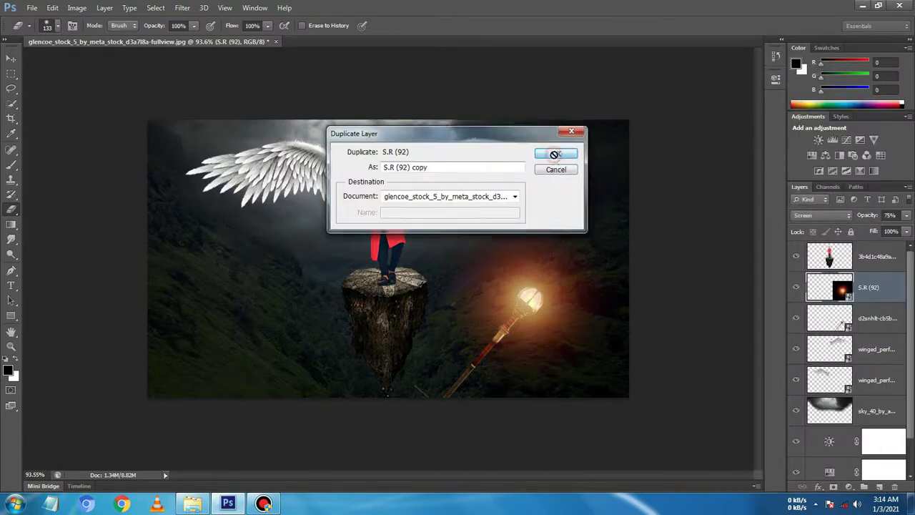
Step: Create the 'S.R (92) copy' layer, enlarge it, and shift it down-right
click(560, 153)
key(ctrl+t)
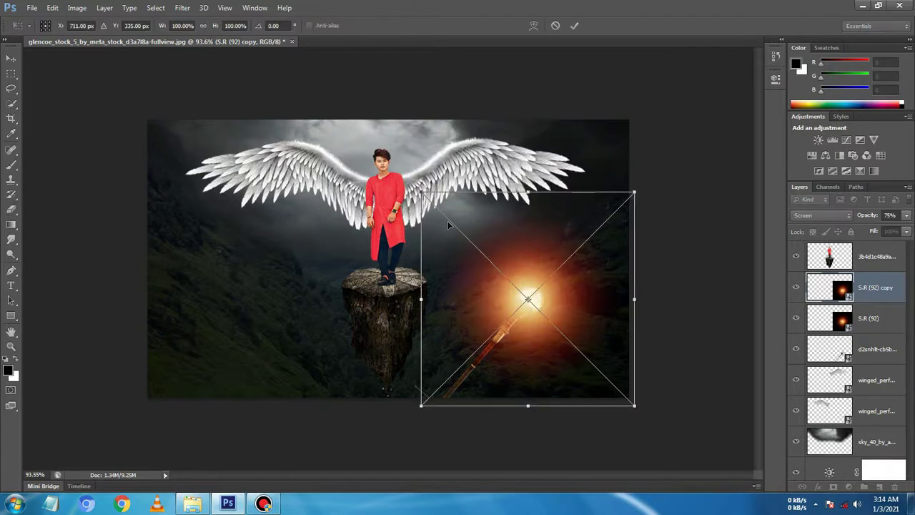
mouse_move(422, 194)
mouse_down()
mouse_move(71, 1)
mouse_move(149, 1)
mouse_up()
drag(391, 323, 486, 339)
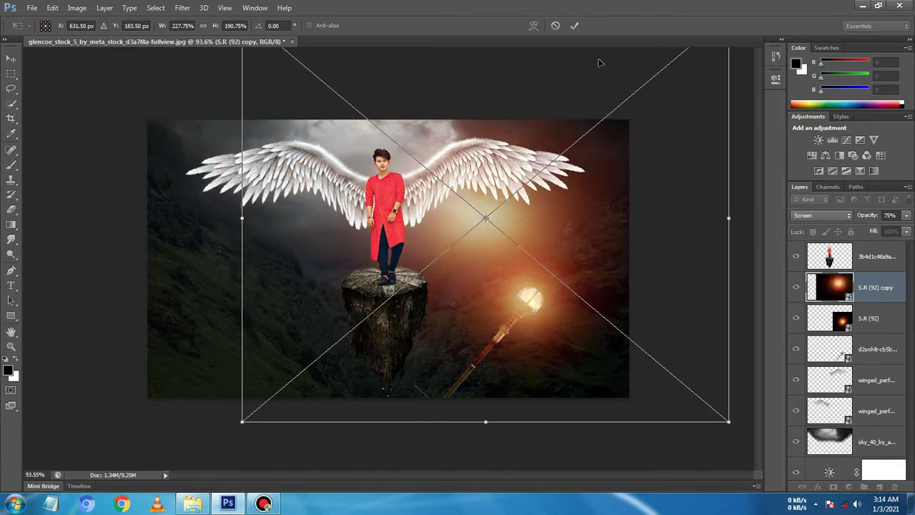
click(575, 27)
key(e)
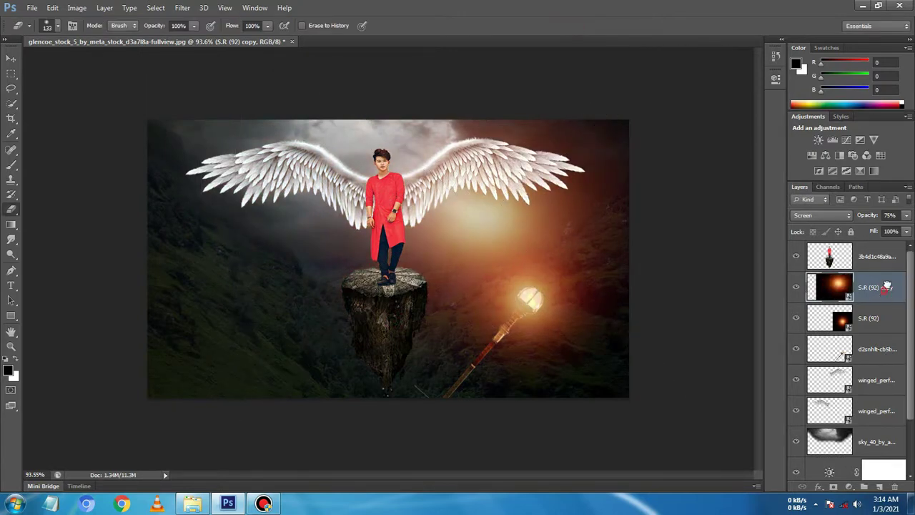
Step: Move the flare copy to the top of the stack, restretch it, and set 57% opacity
drag(886, 286, 880, 250)
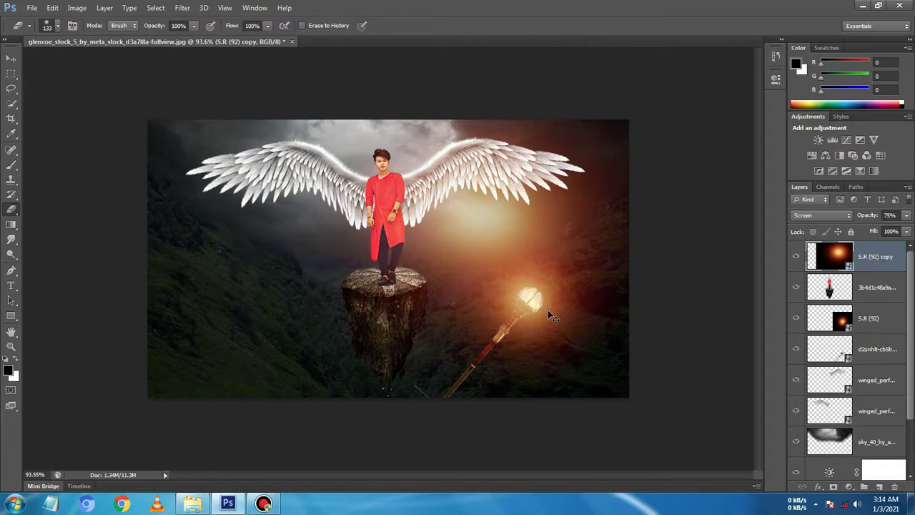
key(ctrl+t)
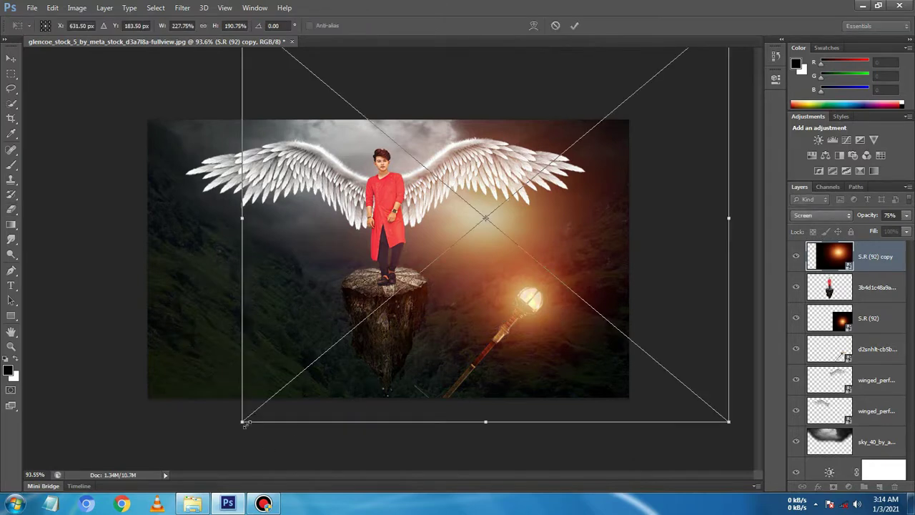
drag(243, 421, 187, 504)
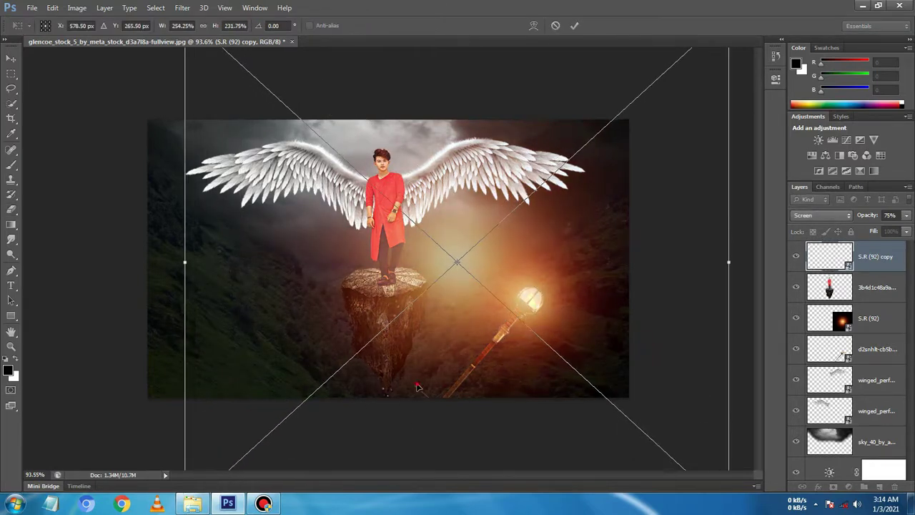
drag(418, 386, 445, 338)
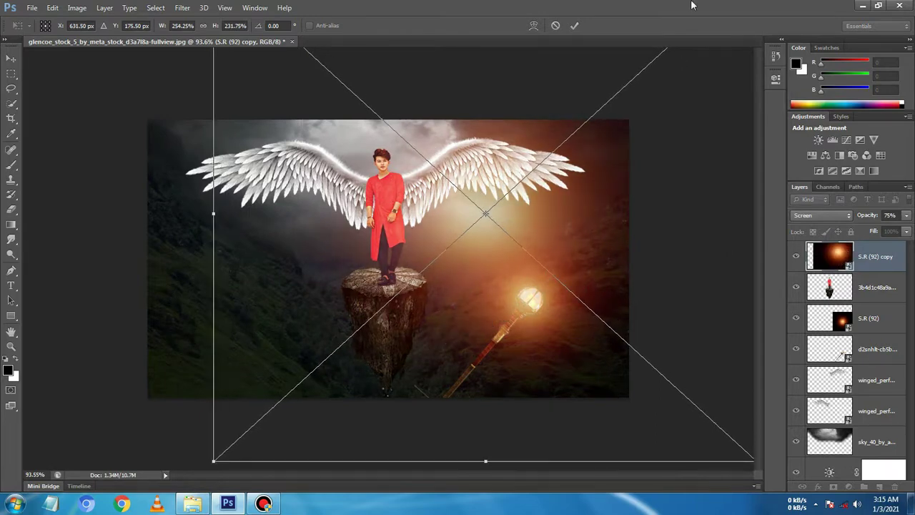
click(573, 26)
drag(907, 215, 873, 361)
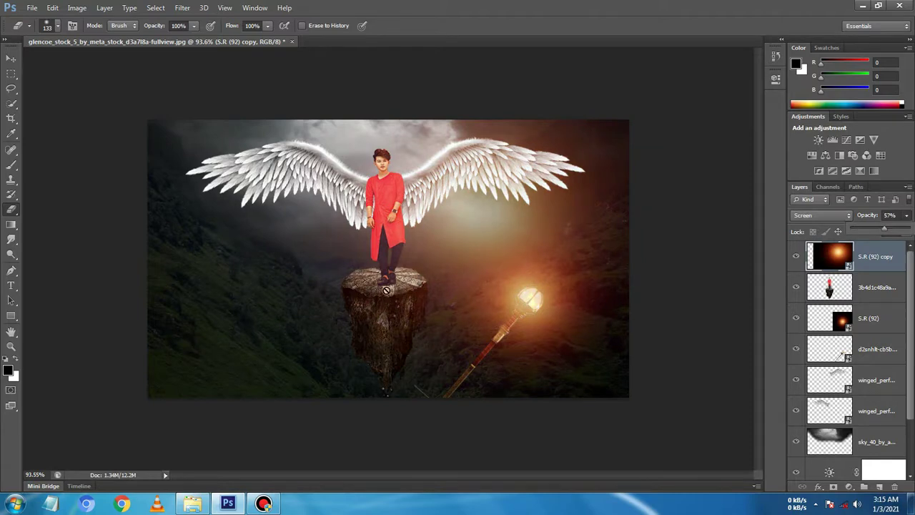
Step: Place the particle image in Screen mode, scaled down near the staff
click(192, 503)
mouse_move(284, 230)
mouse_down()
mouse_move(400, 305)
mouse_move(534, 313)
mouse_up()
click(822, 215)
click(829, 104)
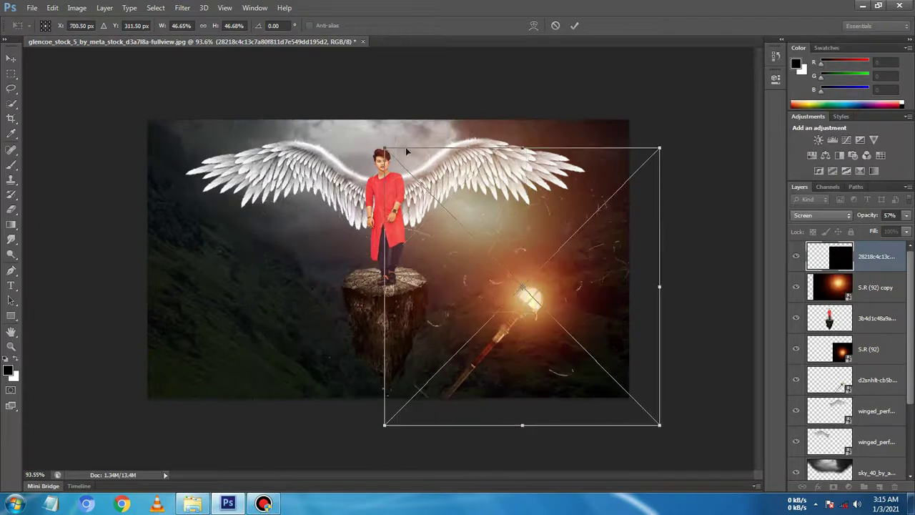
mouse_move(384, 148)
mouse_down()
mouse_move(503, 259)
mouse_move(445, 231)
mouse_up()
click(574, 26)
key(e)
Step: Duplicate the particle layer, enlarge the copy over the top-left, and move one copy below the staff layer
right_click(879, 256)
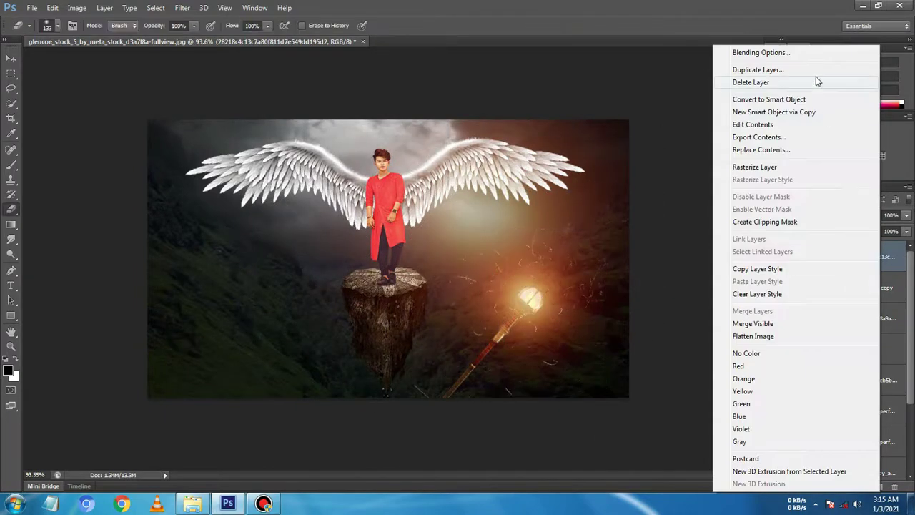
click(801, 70)
click(557, 152)
key(ctrl+t)
drag(528, 307, 184, 203)
drag(261, 286, 340, 348)
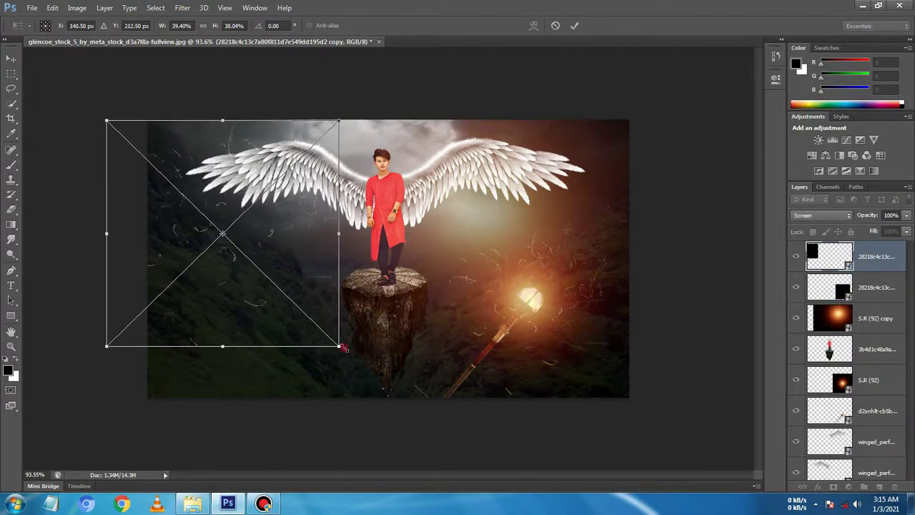
key(Return)
drag(830, 256, 829, 426)
Step: Duplicate the particle layer again and move the new copy to the top-right
right_click(849, 263)
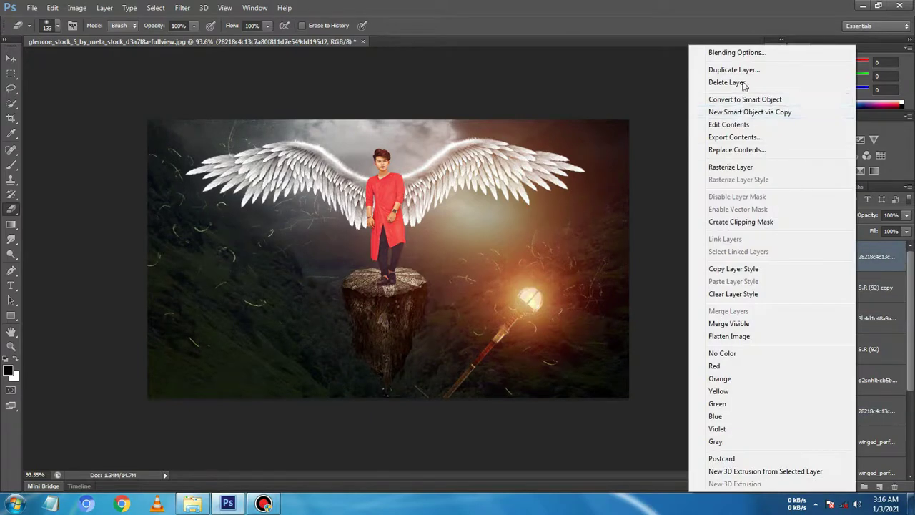
click(705, 64)
key(Return)
key(ctrl+t)
drag(545, 270, 594, 136)
key(Return)
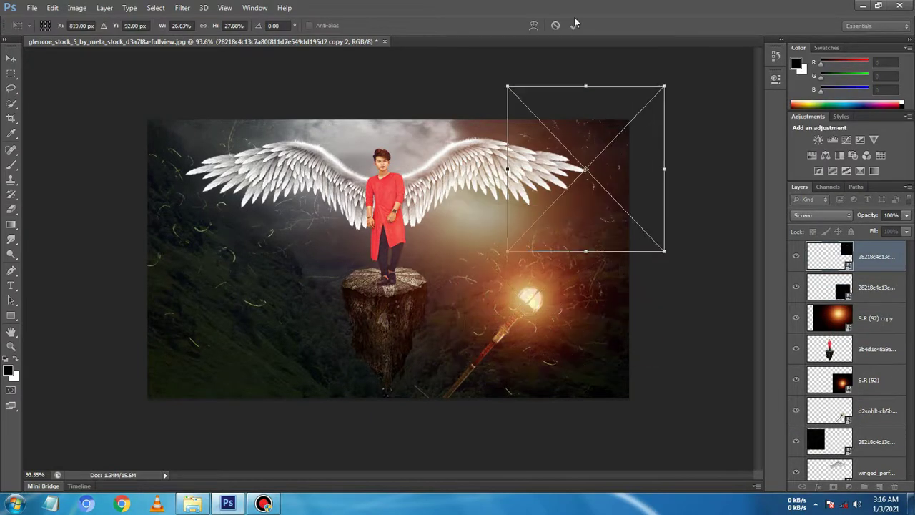
key(e)
Step: Try merging the wing layers, undo the accidental merge, and drag in the fire-spark image
scroll(912, 361, down, 3)
click(875, 398)
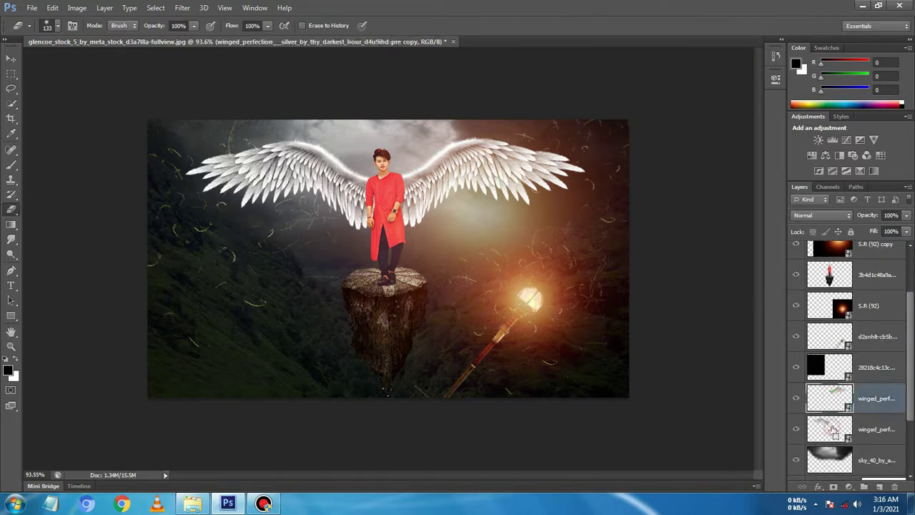
ctrl+click(829, 399)
click(775, 55)
key(ctrl+z)
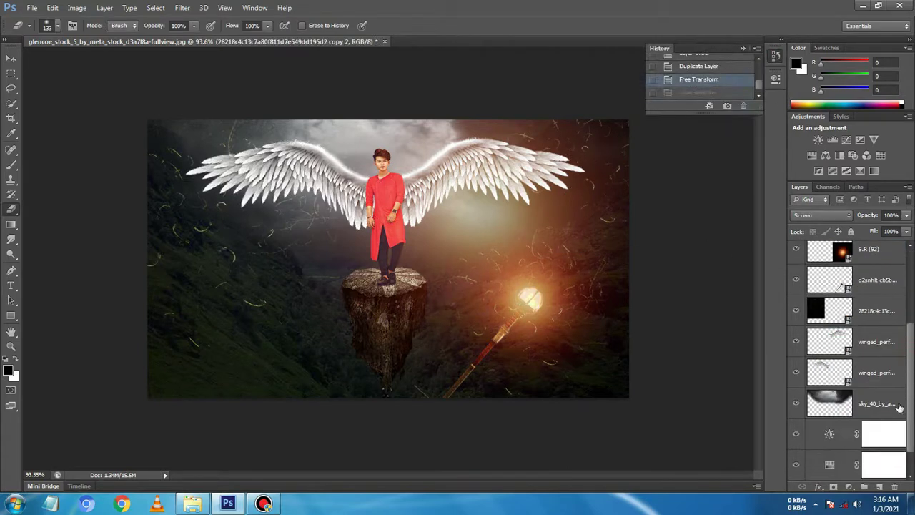
key(ctrl+e)
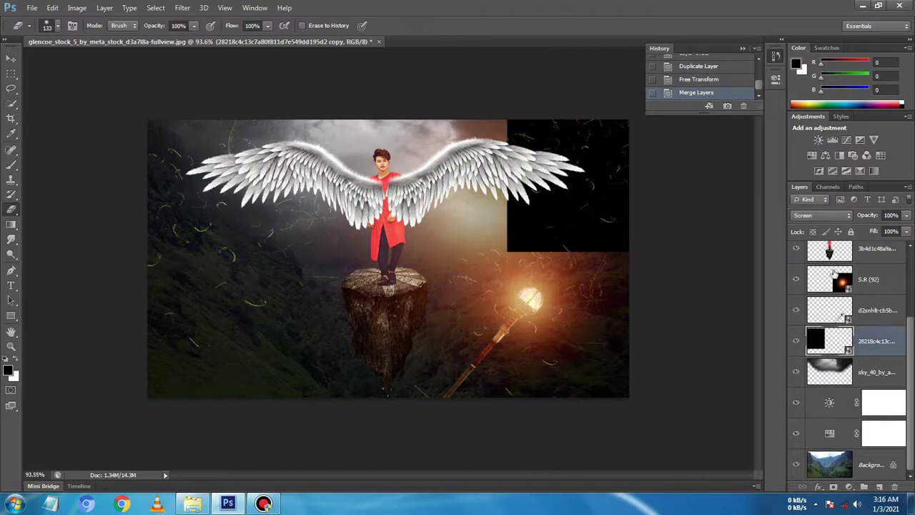
click(822, 215)
click(697, 79)
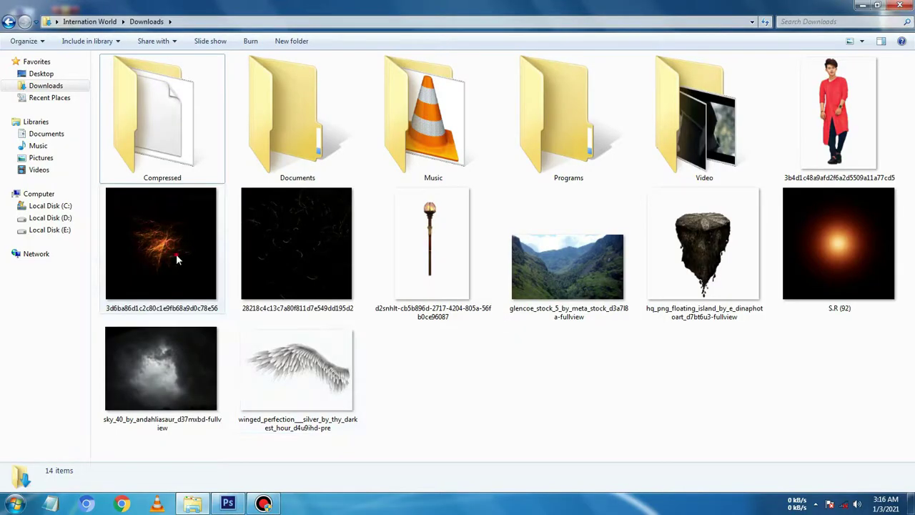
mouse_move(176, 253)
mouse_down()
mouse_move(234, 505)
mouse_move(526, 292)
mouse_move(502, 281)
mouse_up()
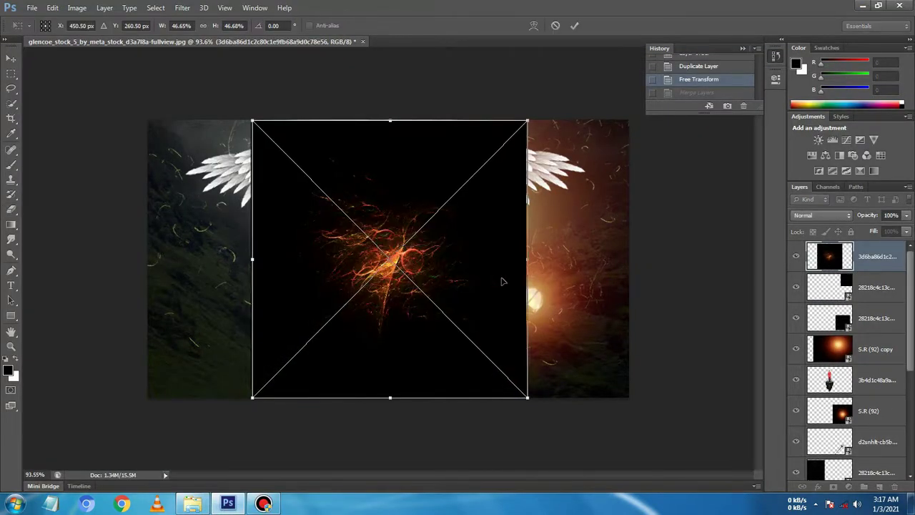
Step: Screen the fire-spark image over the staff's glowing head and fade it to 15% opacity
click(809, 215)
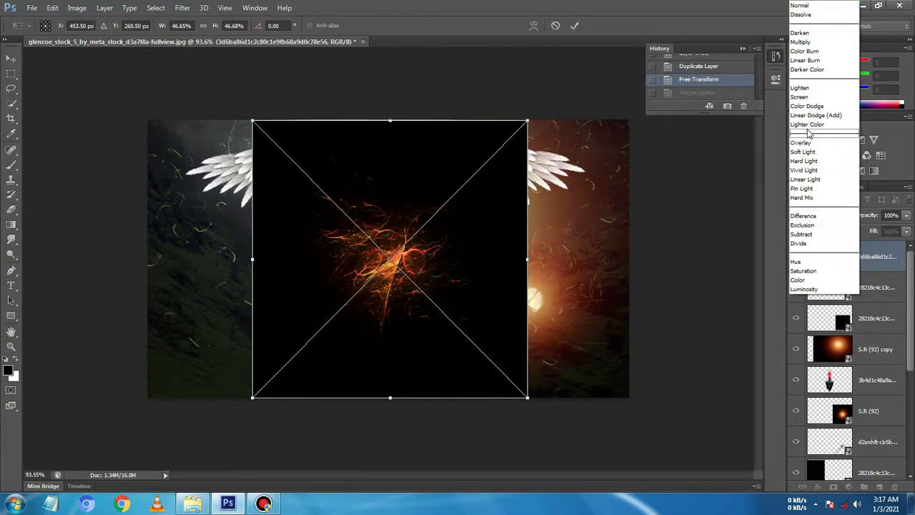
click(813, 97)
drag(448, 265, 578, 306)
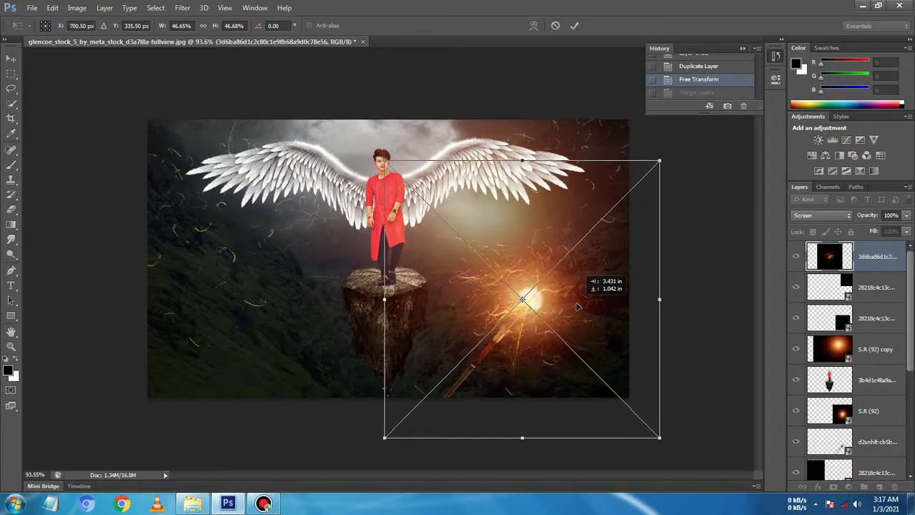
click(906, 216)
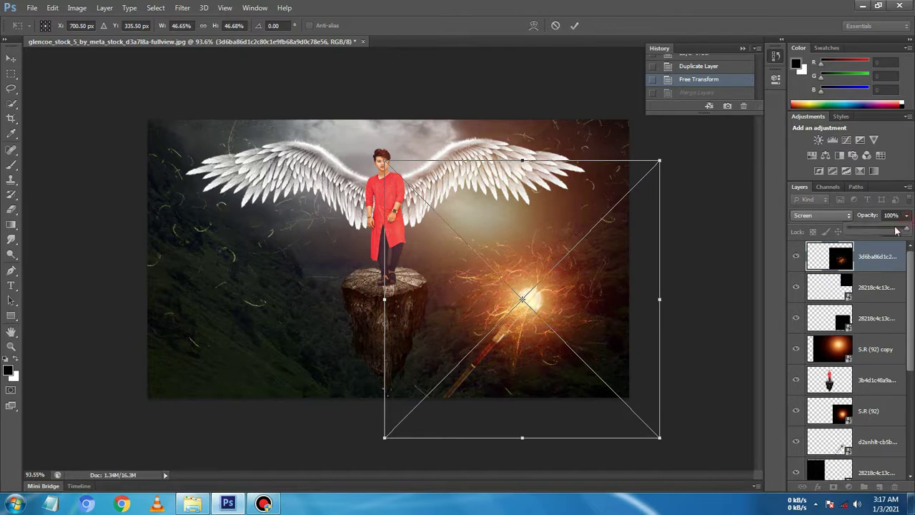
drag(884, 231, 858, 231)
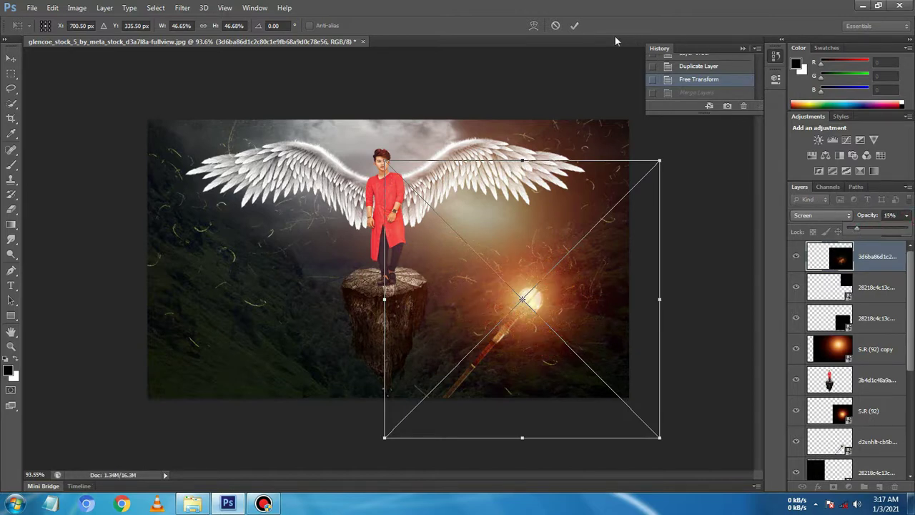
click(576, 26)
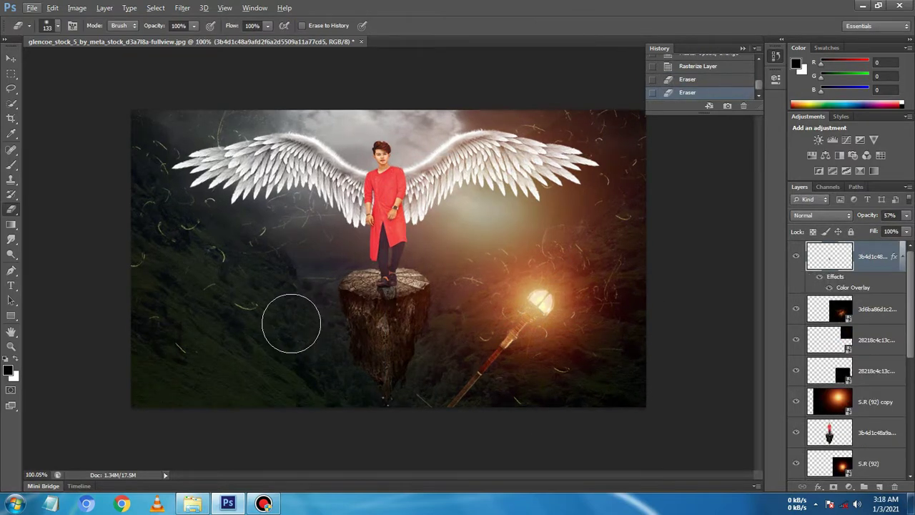
Step: Pick a scattered feather brush tip and sample light grey from the sky
click(18, 167)
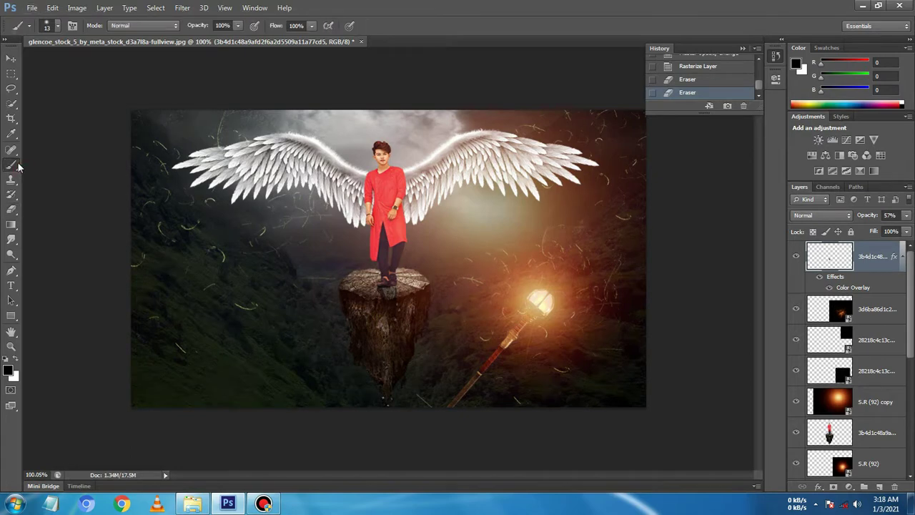
click(73, 26)
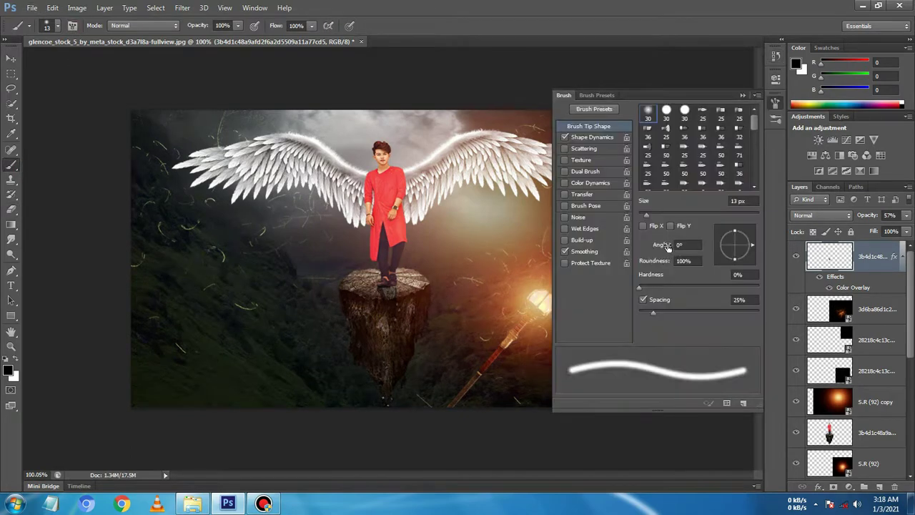
click(666, 150)
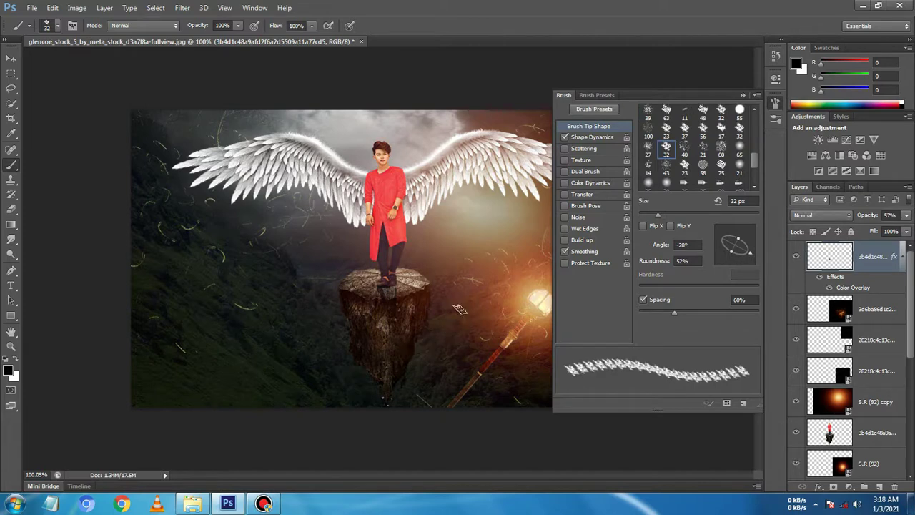
click(742, 96)
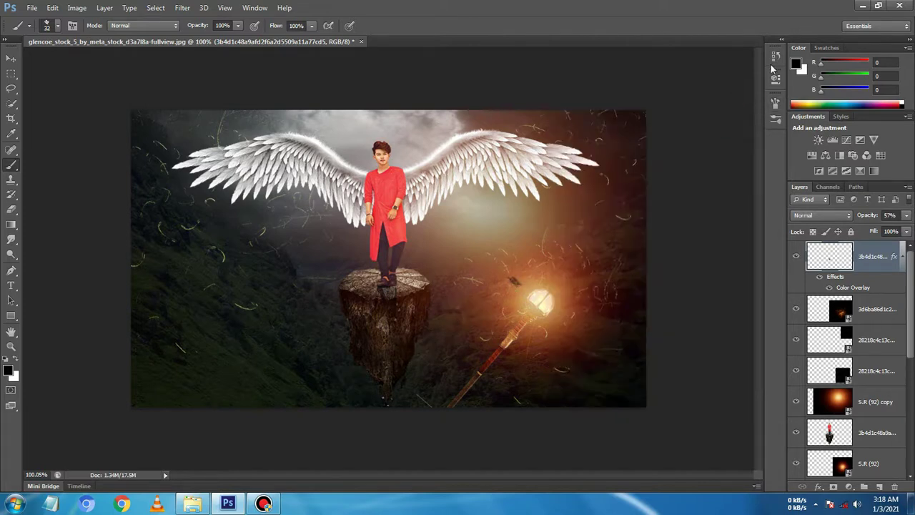
click(12, 134)
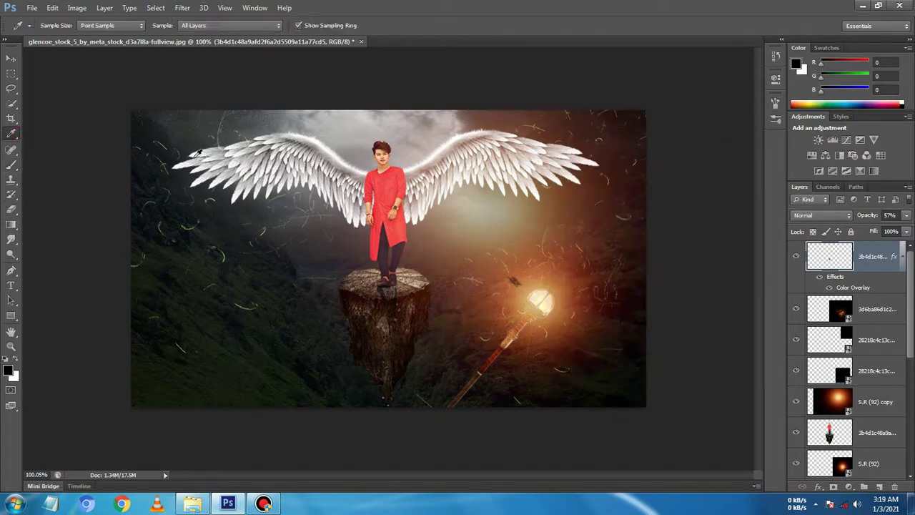
click(369, 130)
click(11, 165)
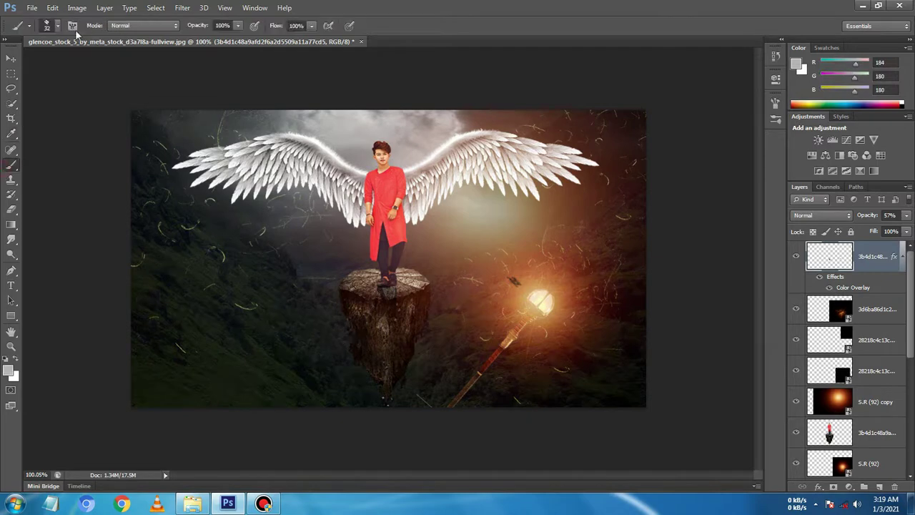
Step: Paint smaller grey feather strokes around the staff, then move the layer beneath the particle layers
click(58, 27)
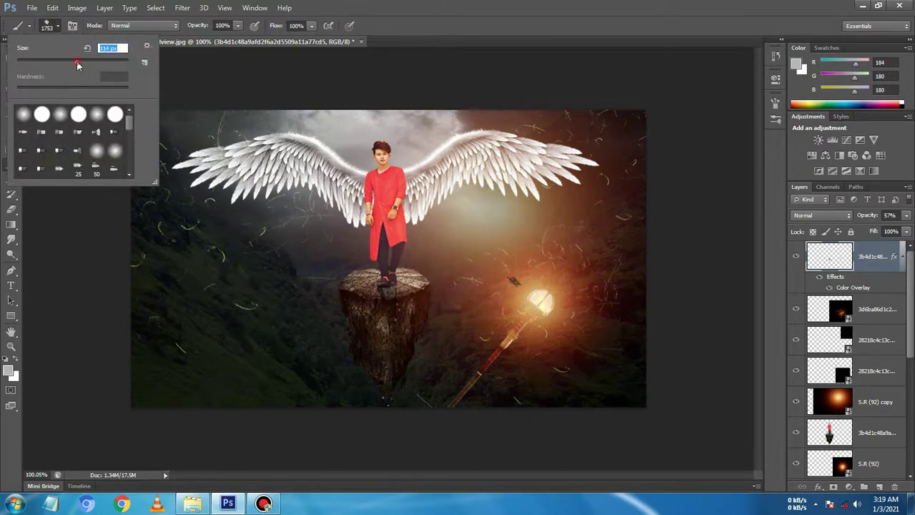
drag(78, 65, 118, 61)
drag(500, 293, 550, 315)
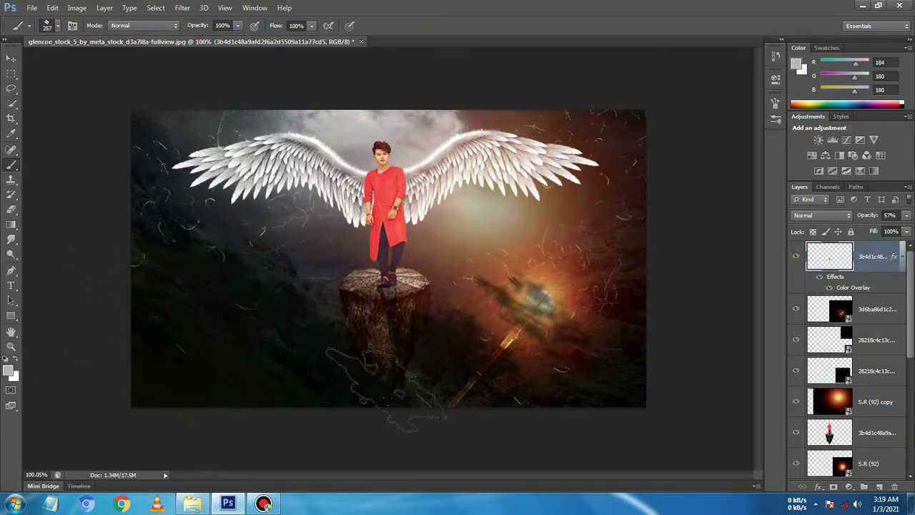
drag(501, 365, 644, 158)
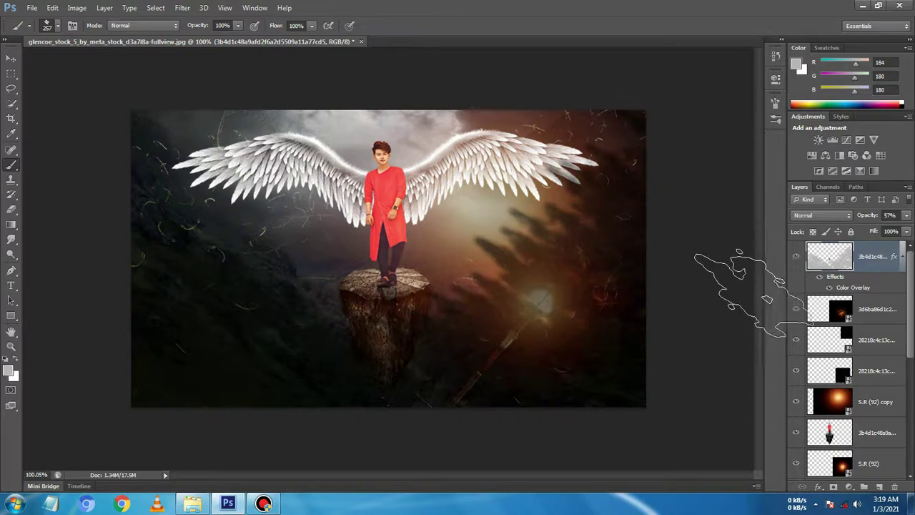
drag(868, 259, 873, 443)
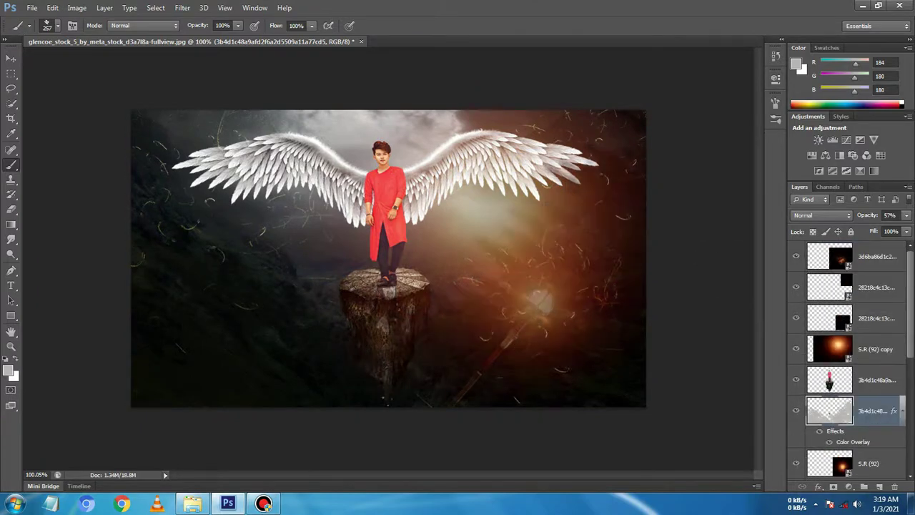
drag(829, 411, 829, 372)
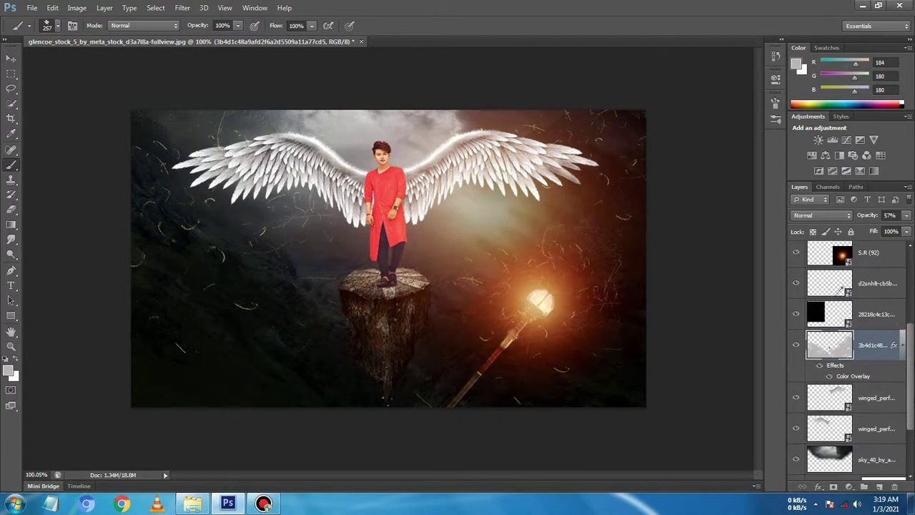